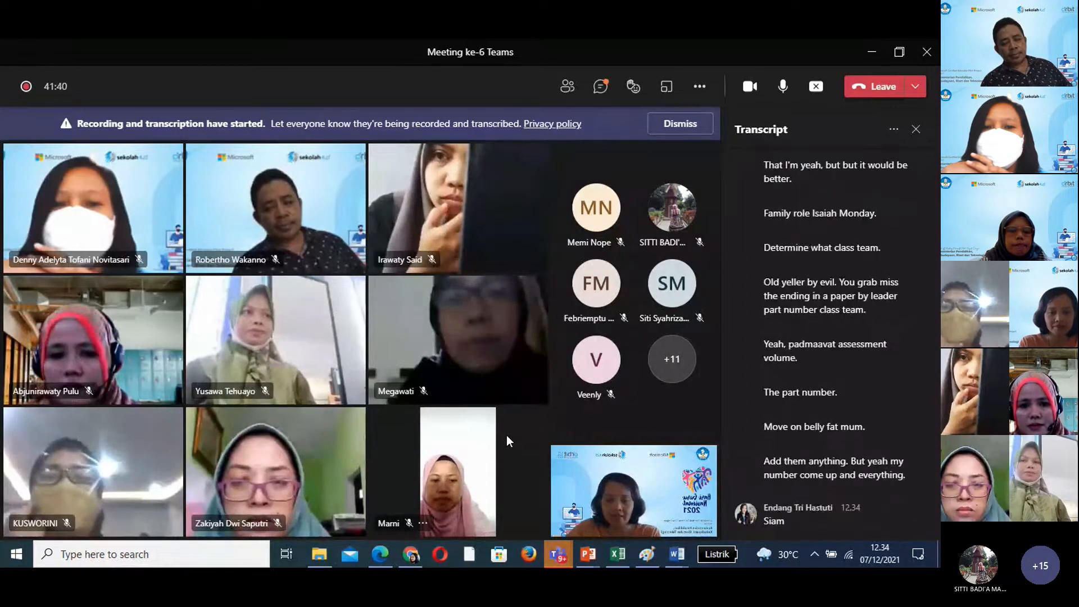
- Switch to the Edge browser and launch Teams from the app list on the Office 365 home page
mouse_move(382, 558)
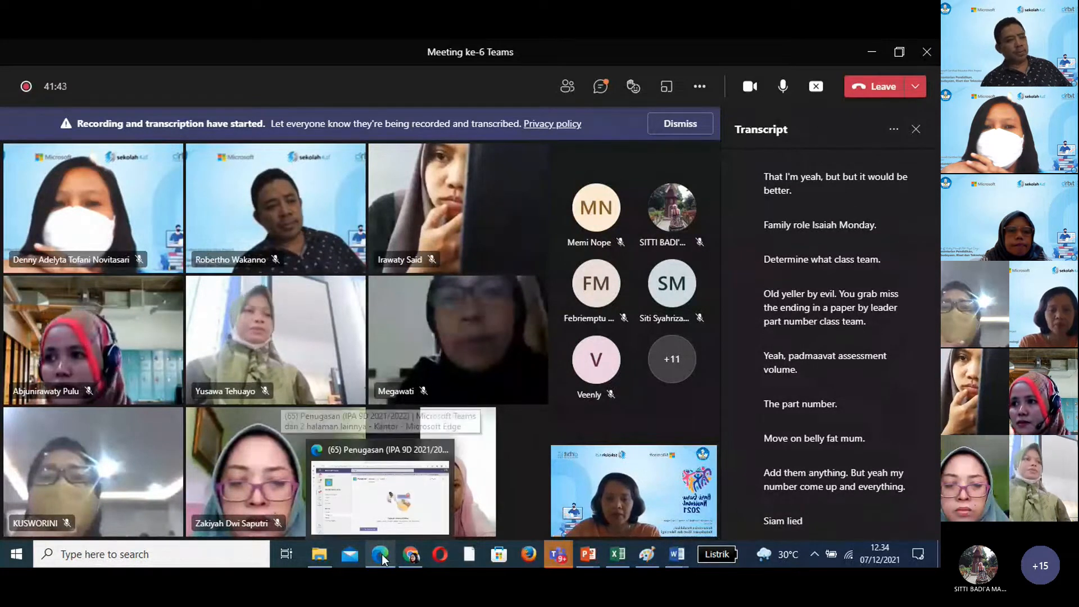
left_click(376, 505)
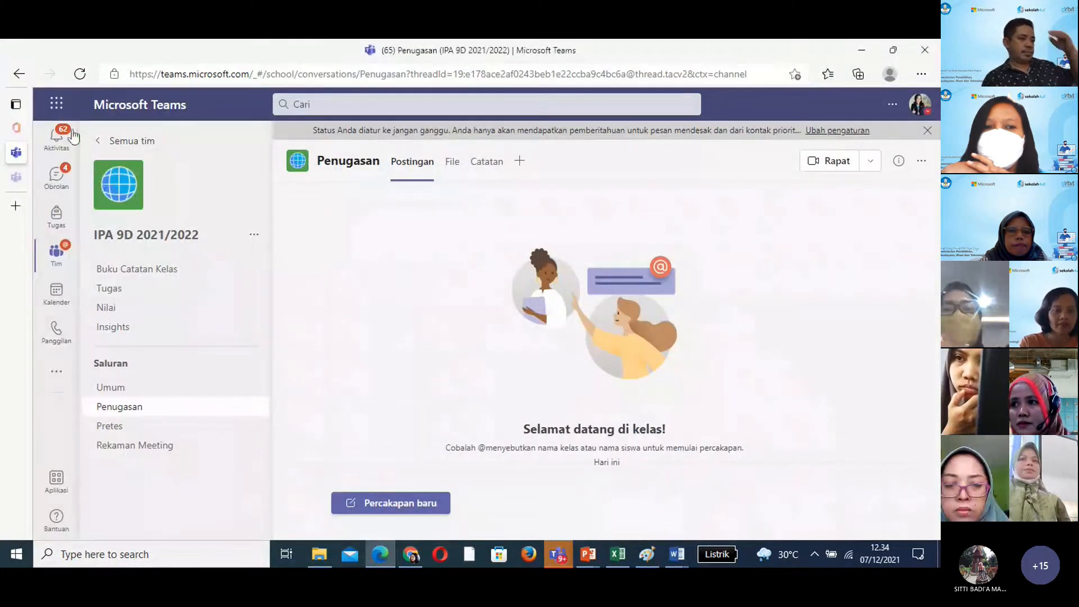
mouse_move(22, 151)
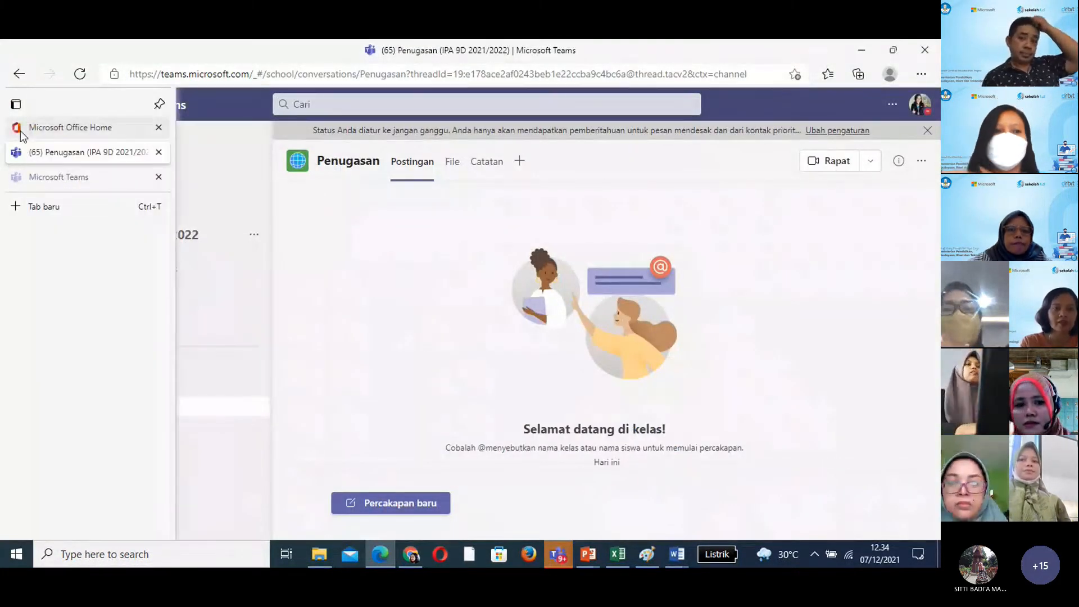
left_click(22, 128)
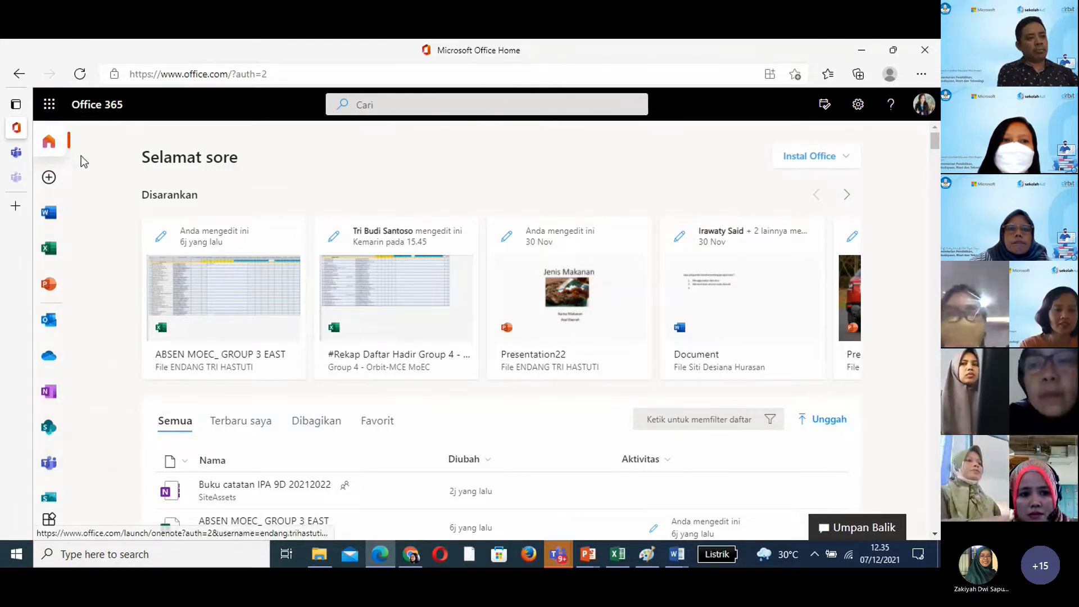
left_click(50, 105)
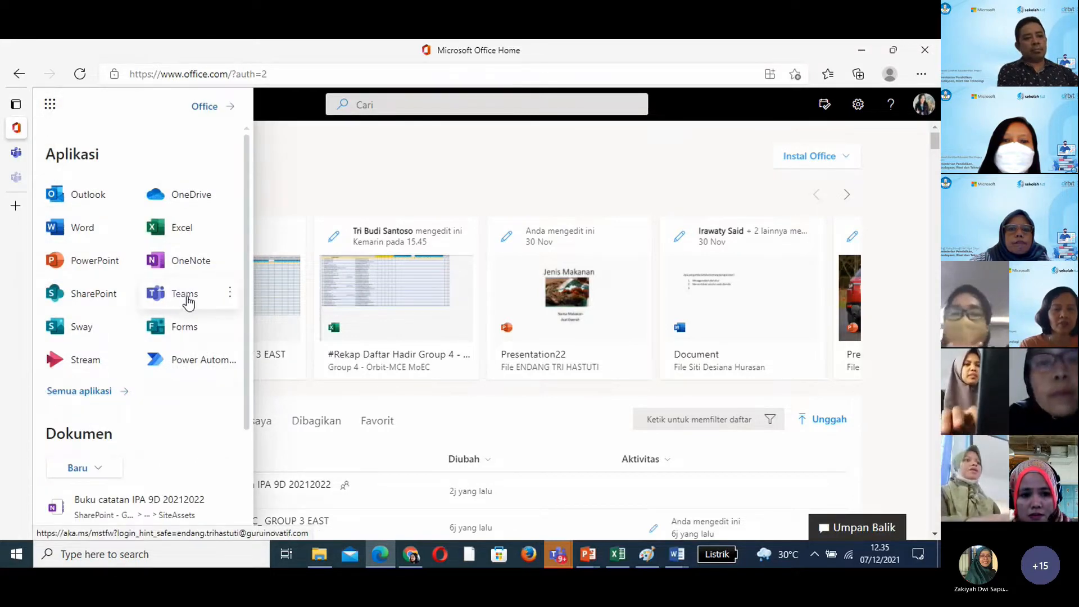
left_click(185, 303)
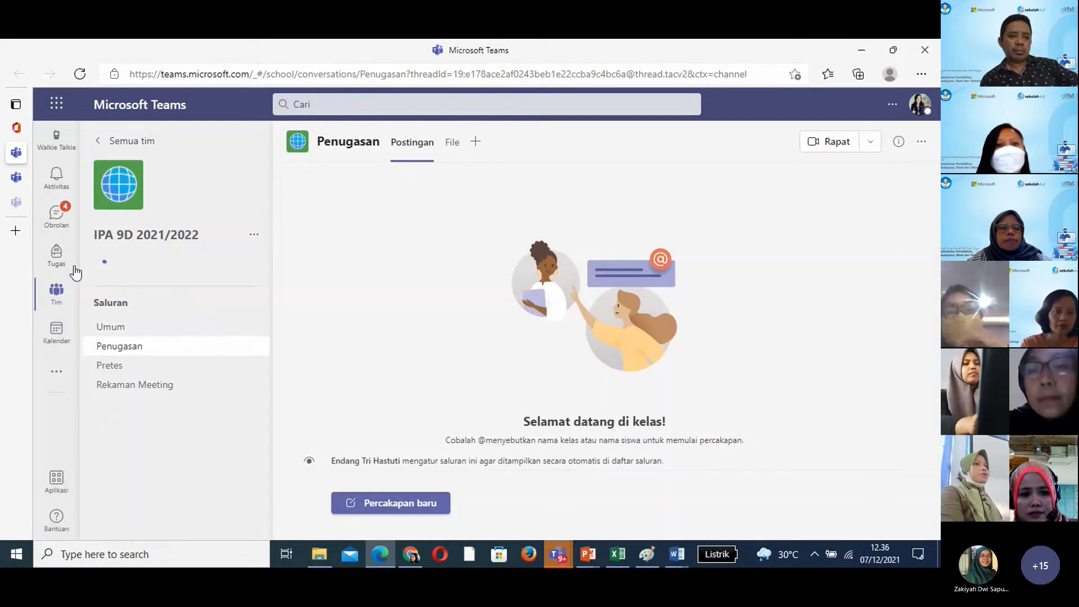
- Start creating a new team of the Kelas type from the overview of all teams
left_click(56, 297)
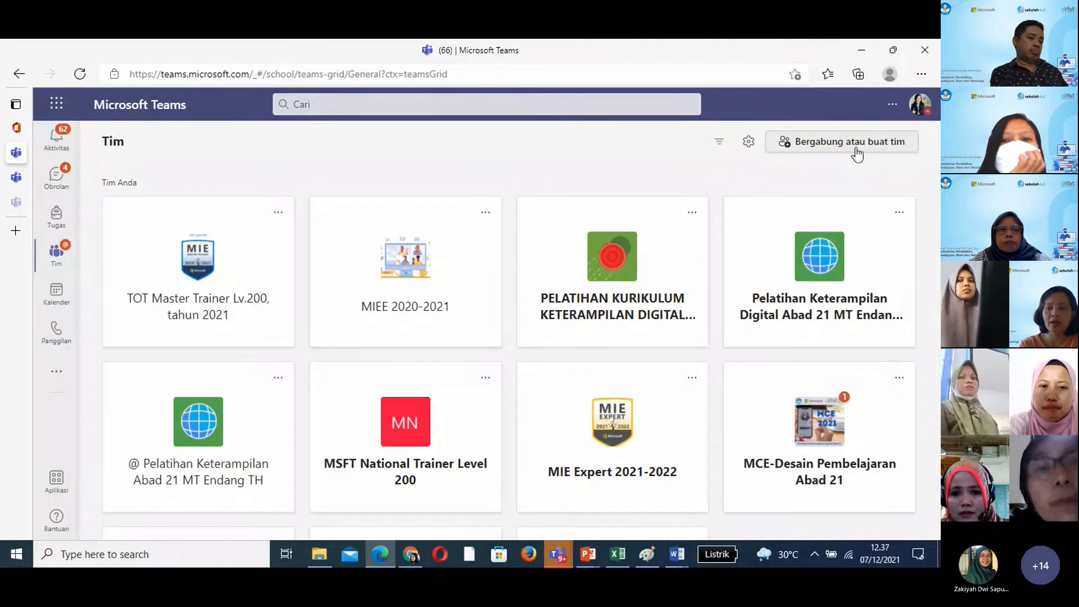
left_click(827, 144)
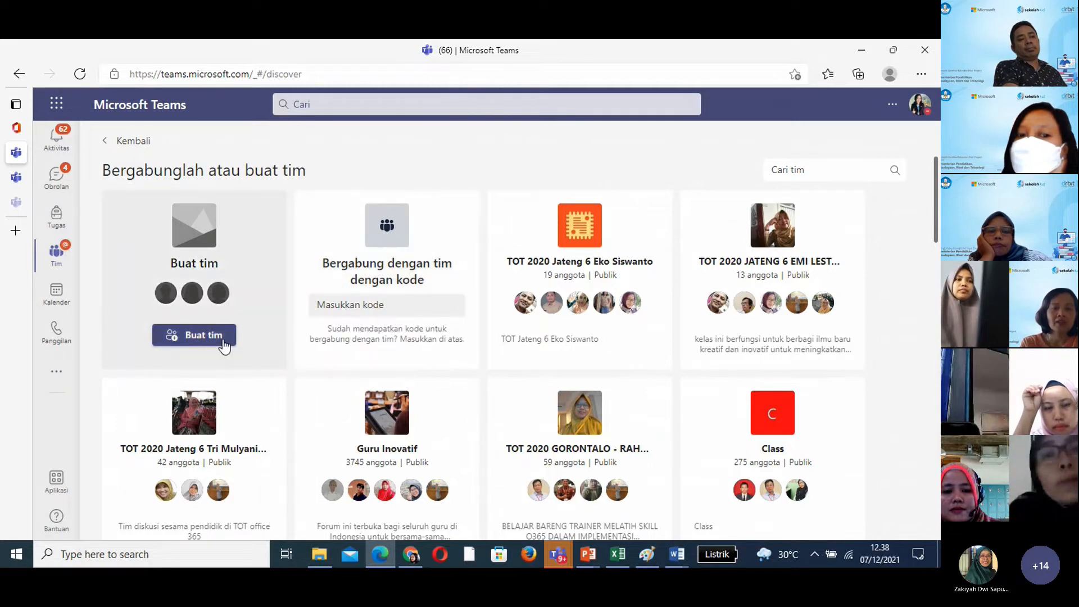
left_click(197, 335)
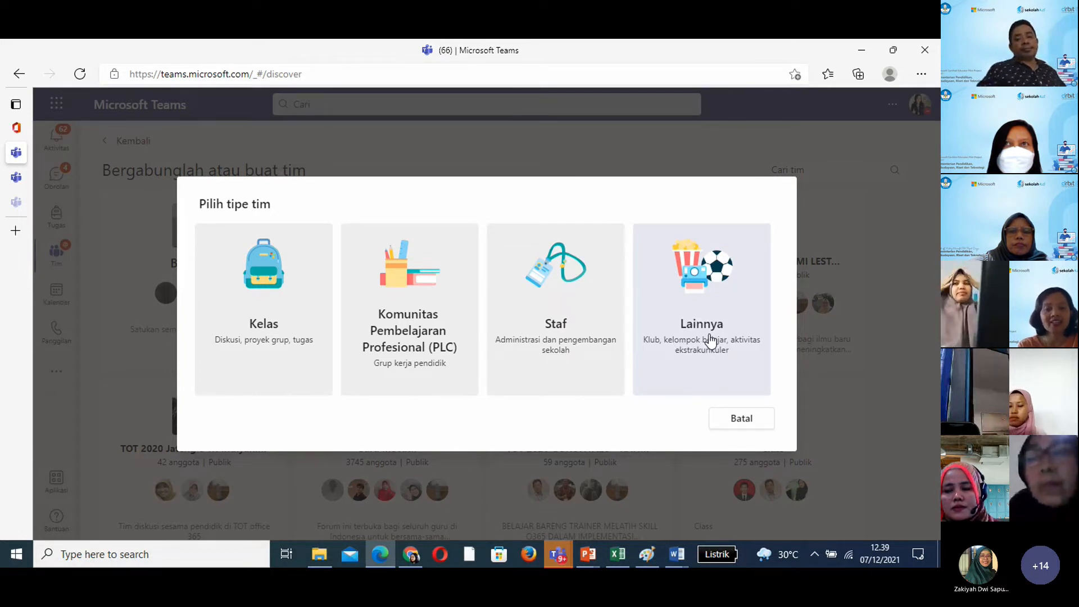
left_click(258, 321)
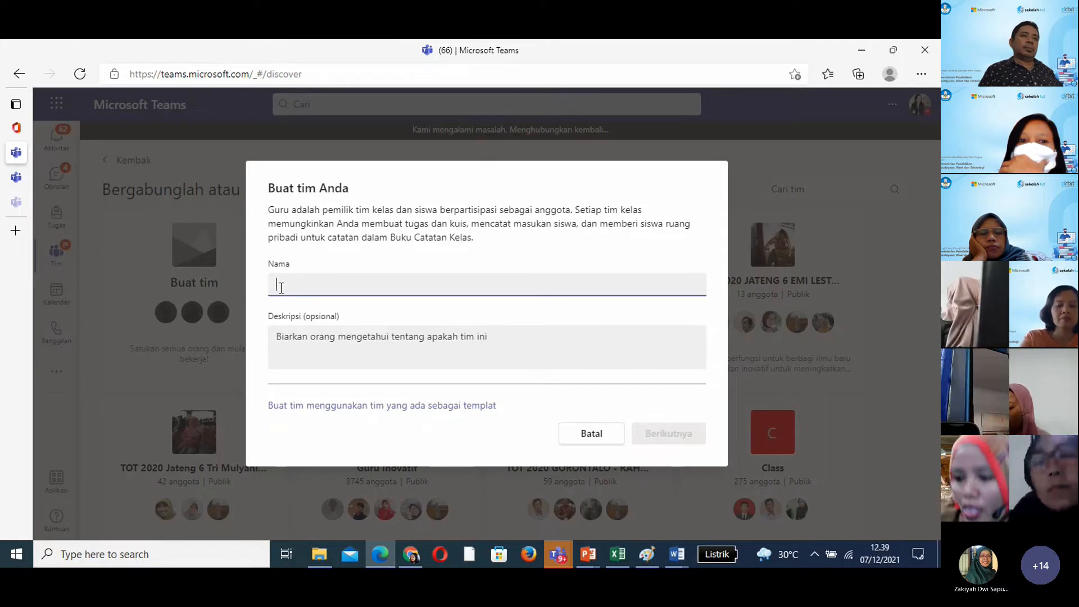
- Name the new class team IPA 9B 2021/2022, leave the description empty and continue to adding people
type("9B")
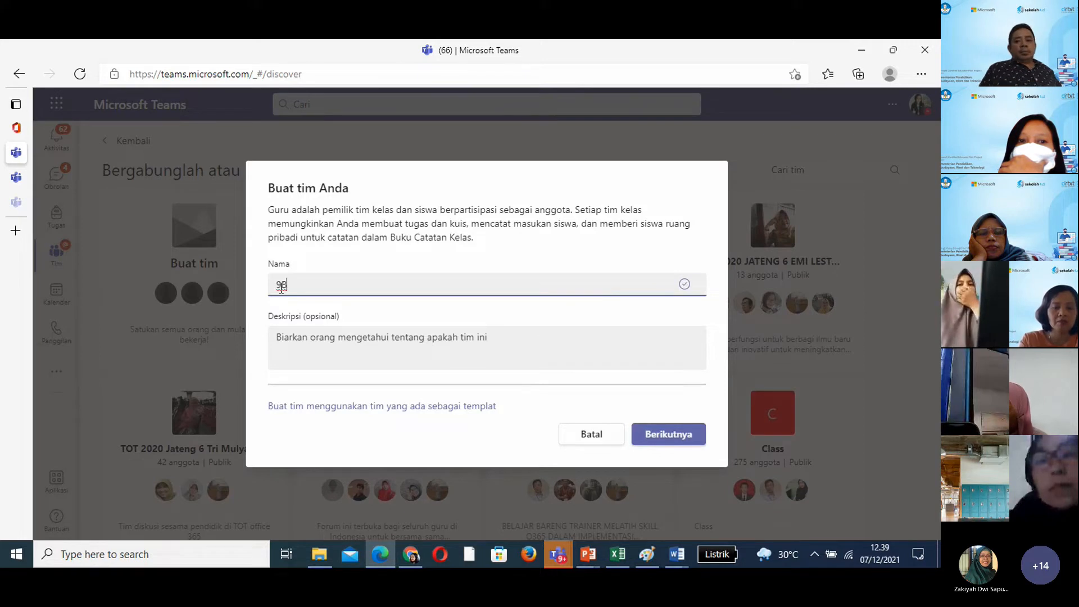
double_click(281, 288)
key("BackSpace")
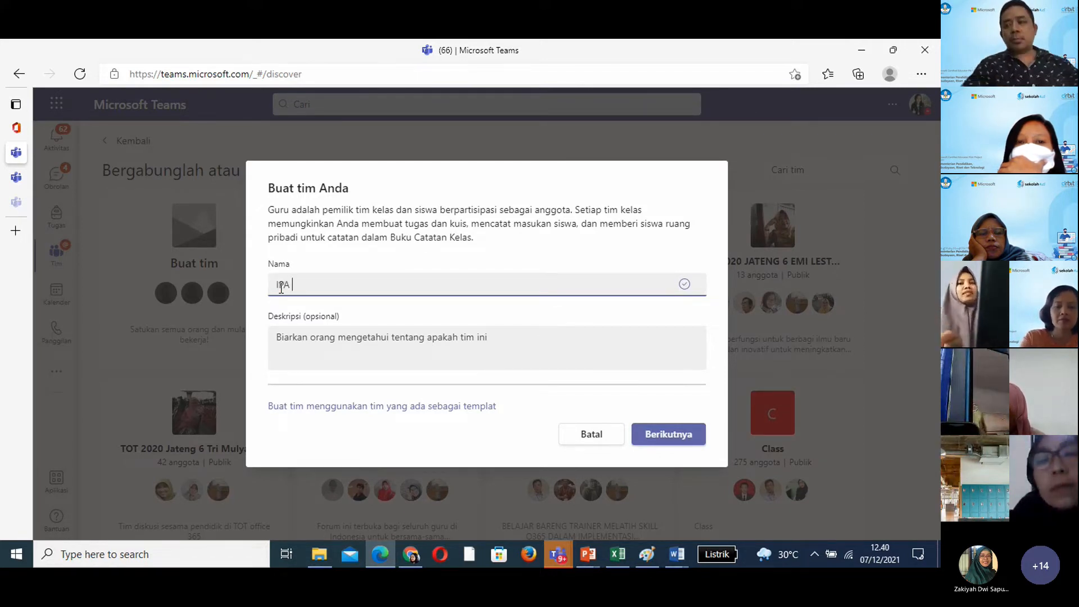
type("IPA 9B 20")
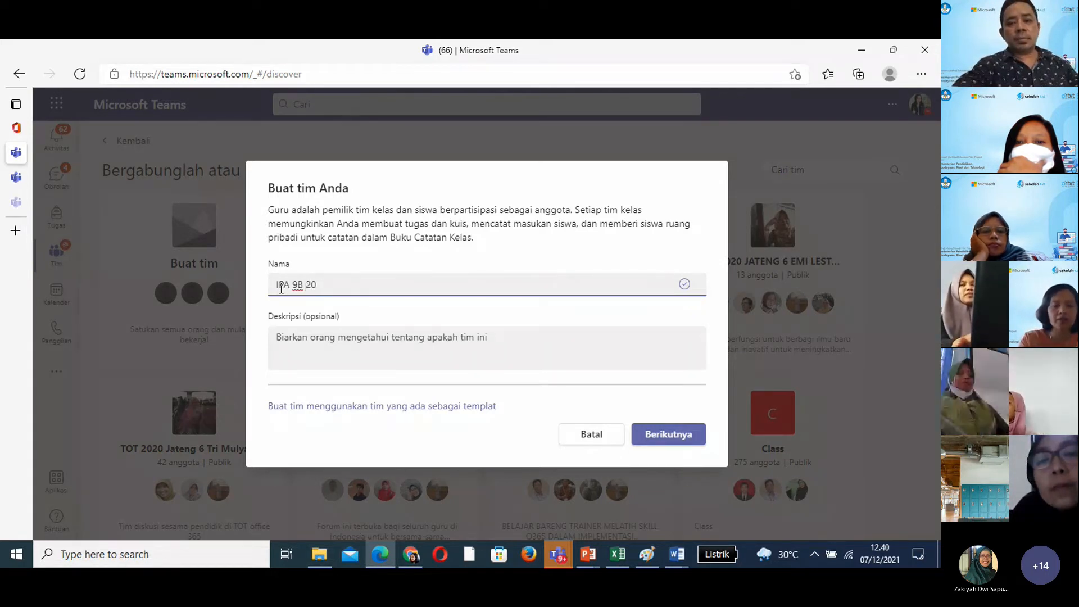
type("21/2022")
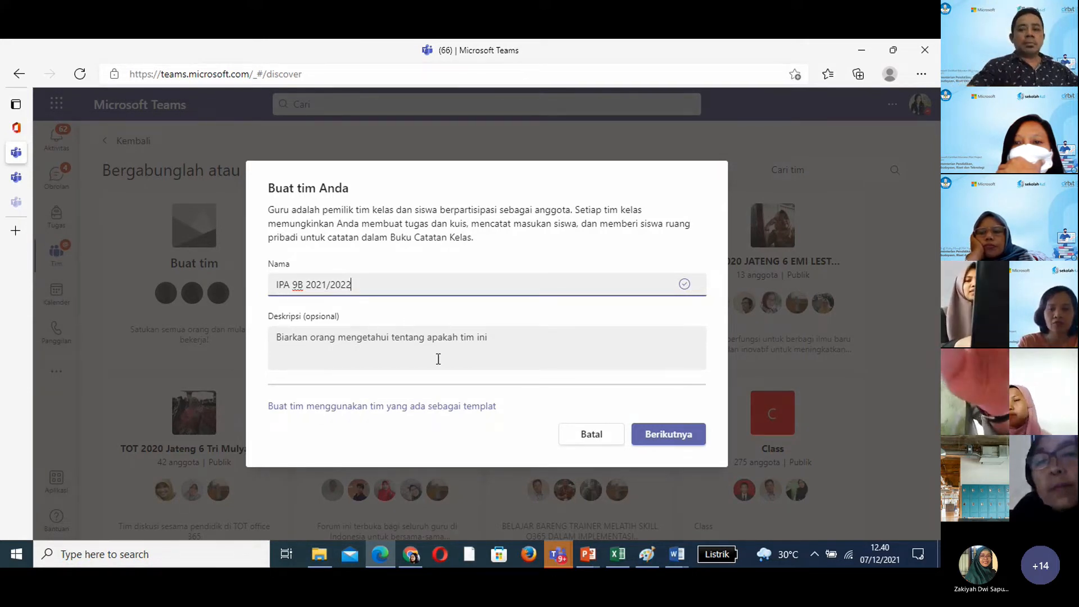
left_click(666, 436)
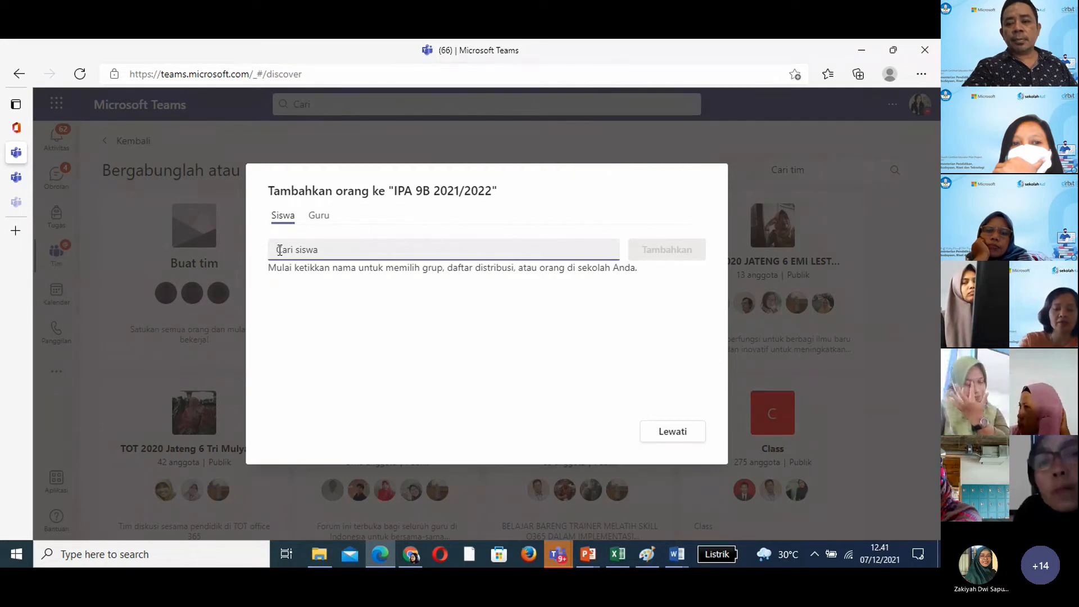
- Find a student by the first letters of the name, add them to the class team and finish adding people
type("um")
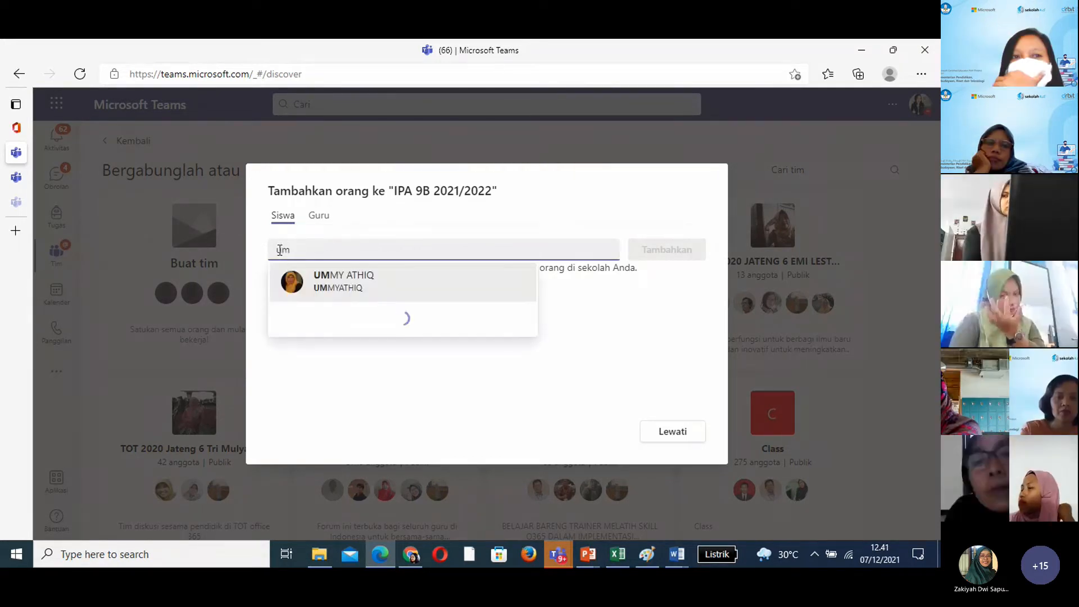
left_click(334, 288)
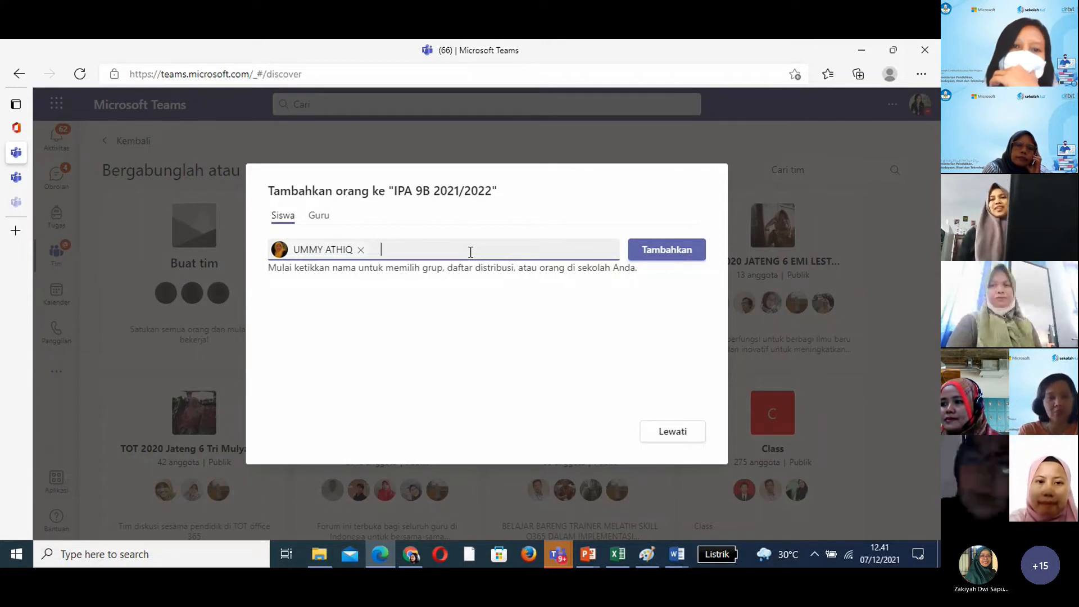
left_click(664, 251)
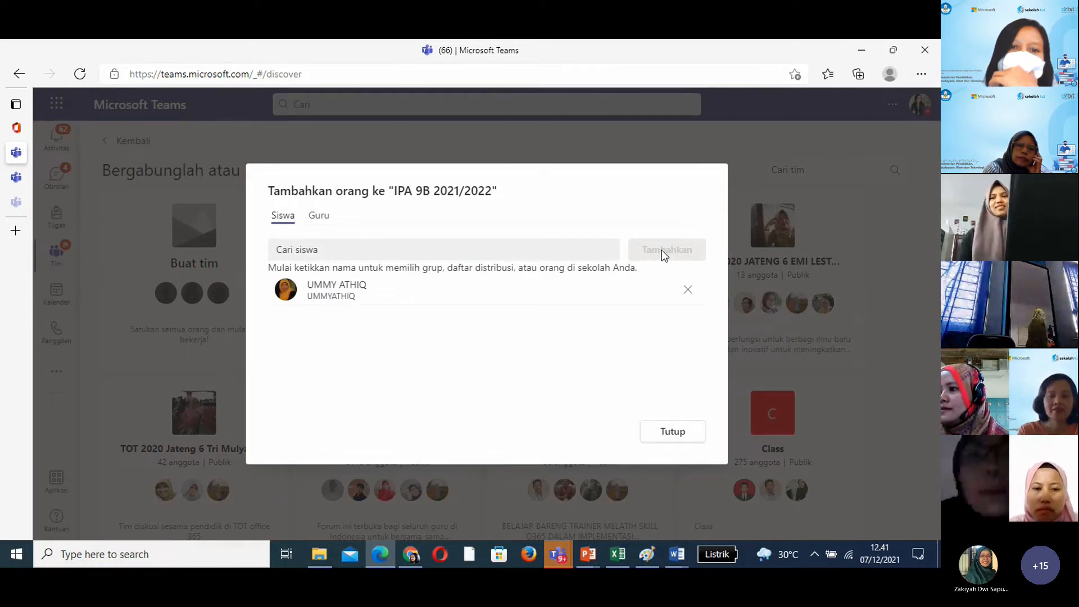
left_click(669, 433)
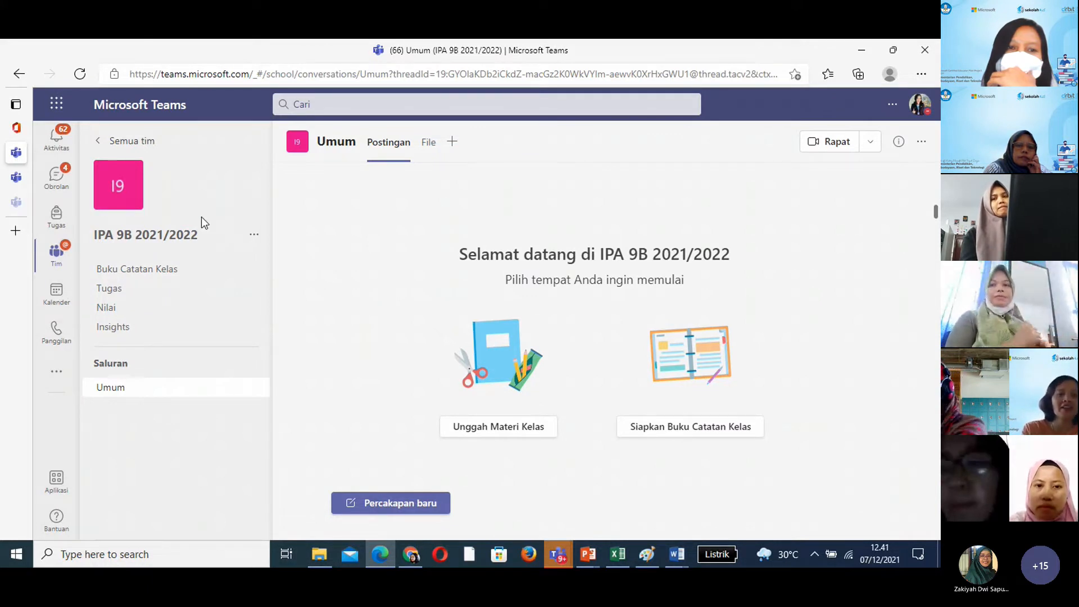
- Change the class avatar of IPA 9B 2021/2022 to the red camera with a flash and update the class details
mouse_move(129, 206)
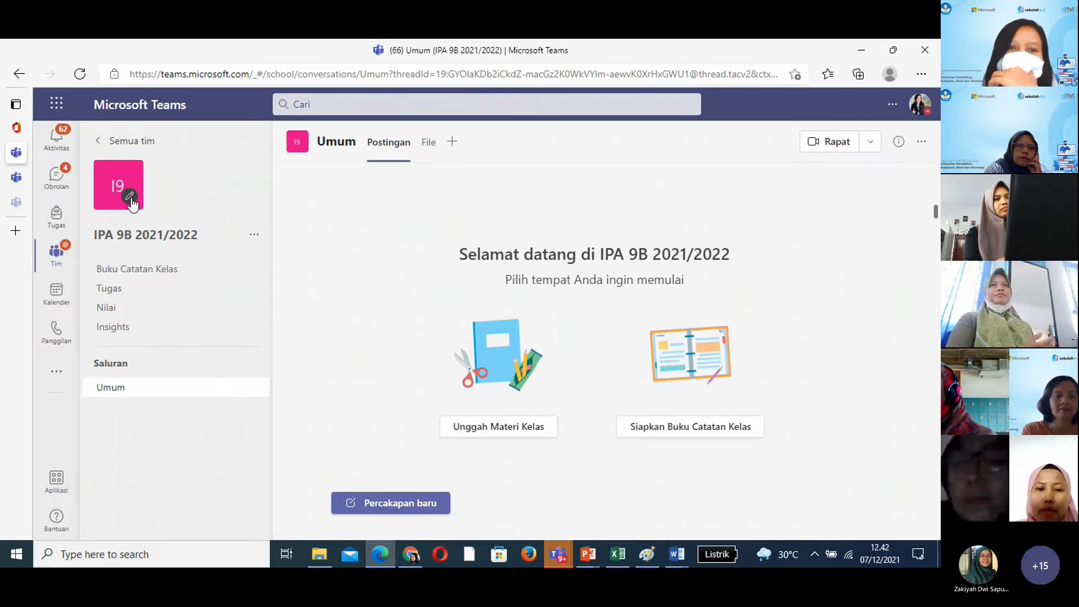
left_click(130, 196)
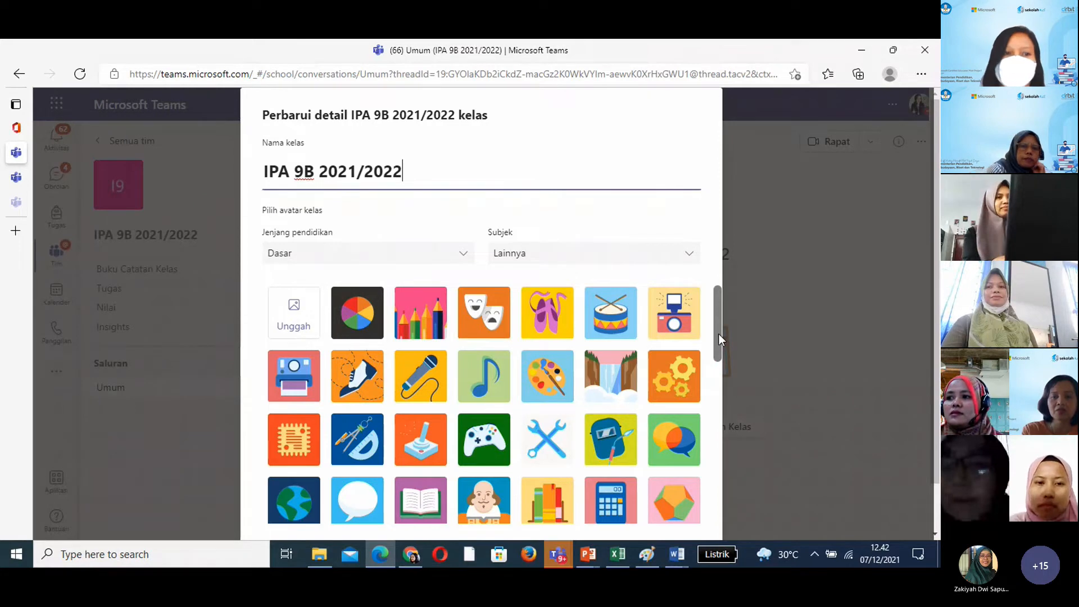
scroll(720, 334, "down", 5)
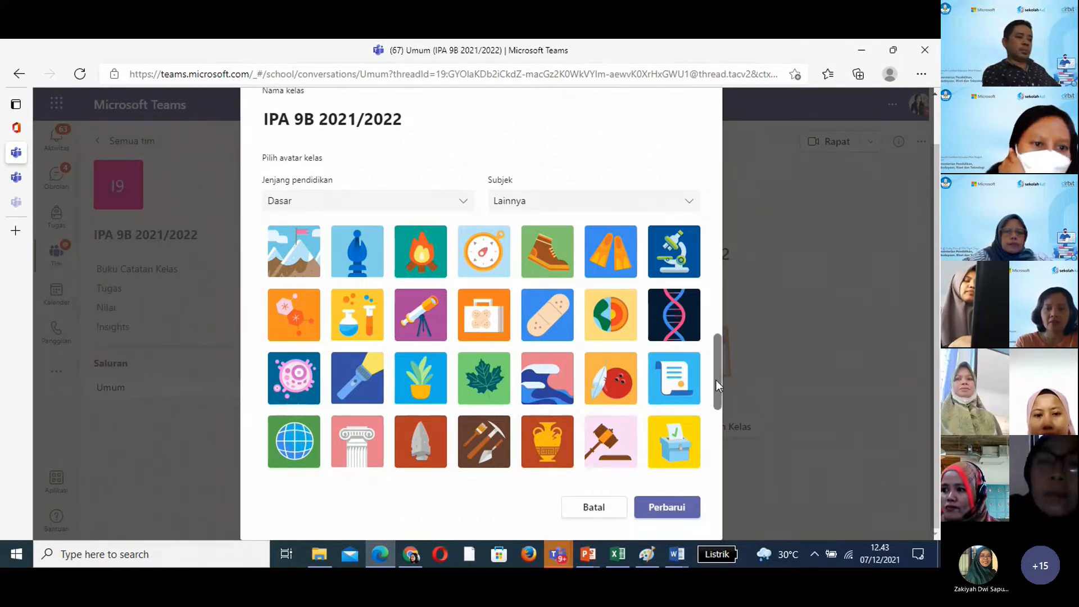
left_click_drag(716, 380, 718, 334)
scroll(721, 293, "up", 5)
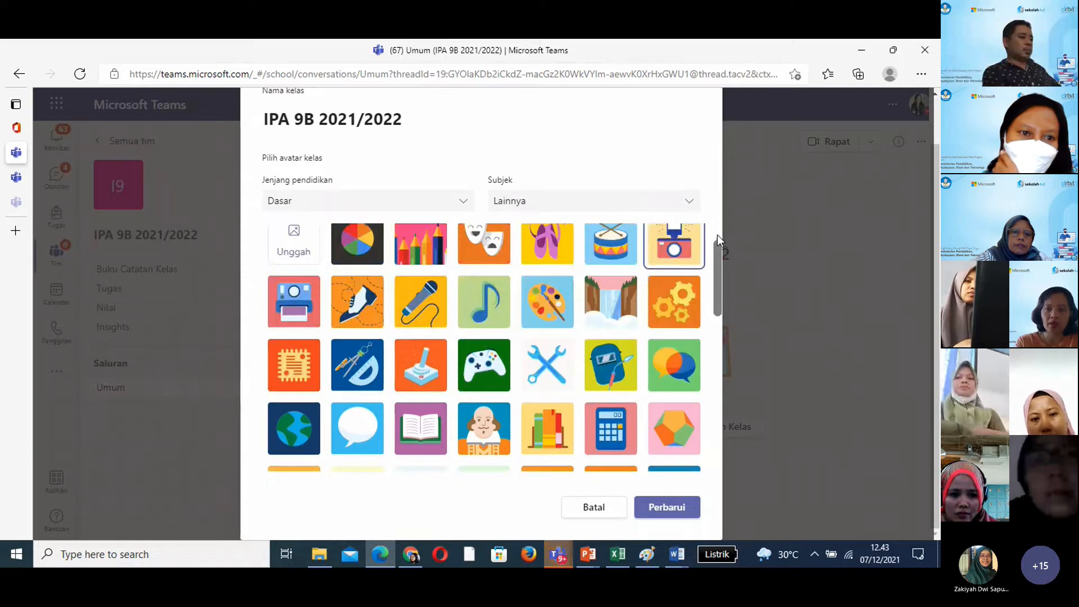
scroll(717, 234, "up", 1)
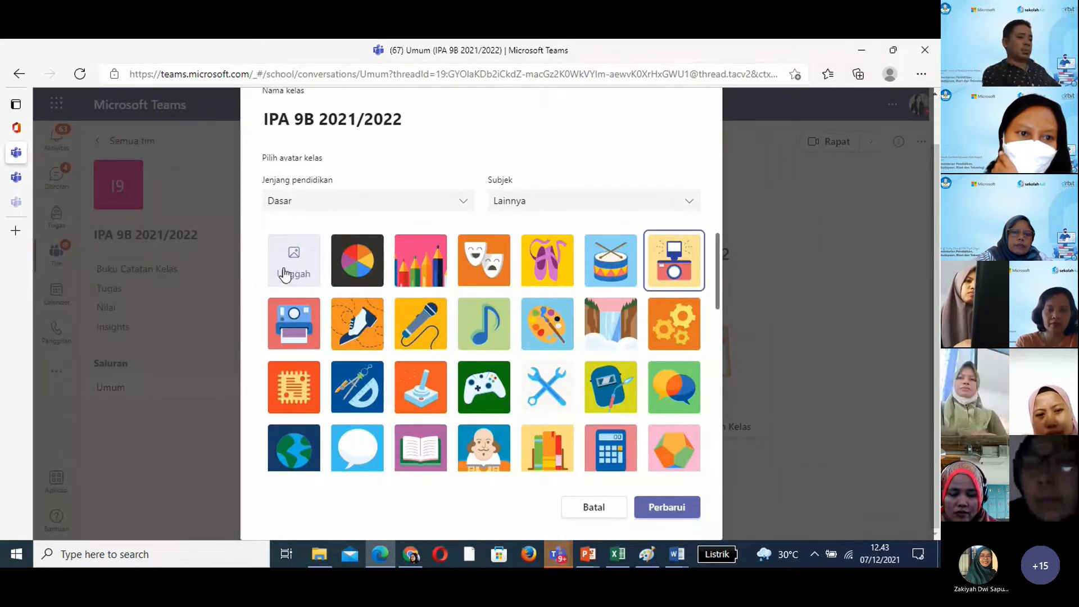
left_click(461, 203)
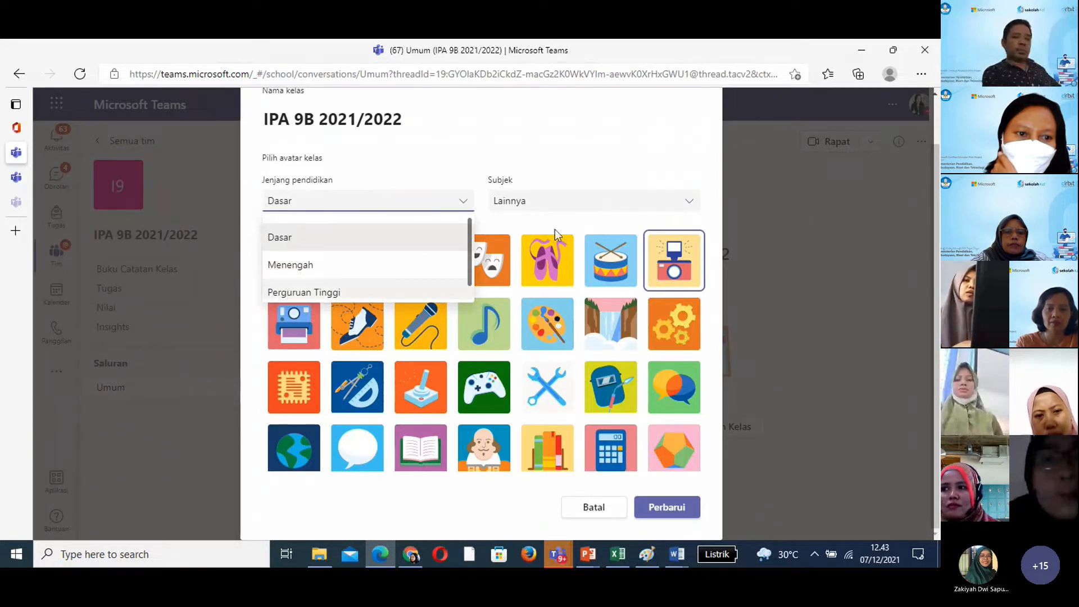
left_click(692, 208)
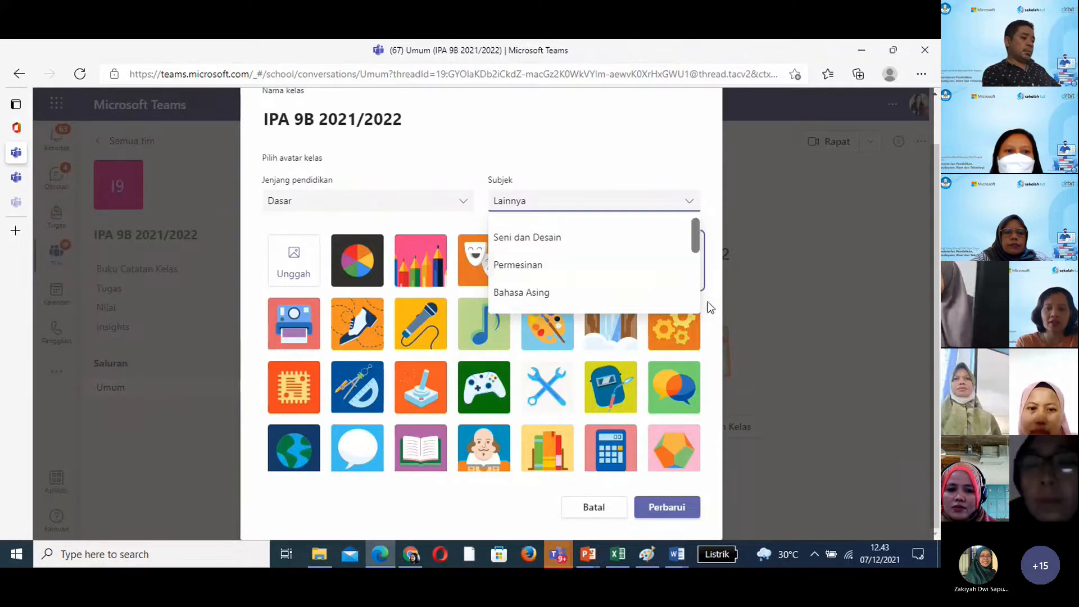
left_click(707, 138)
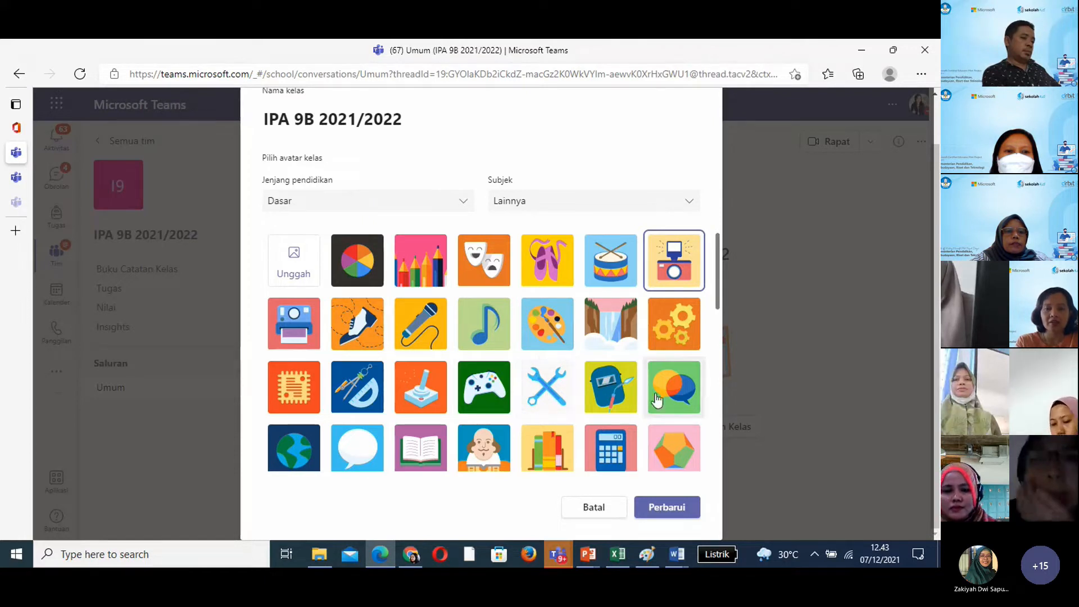
left_click(673, 511)
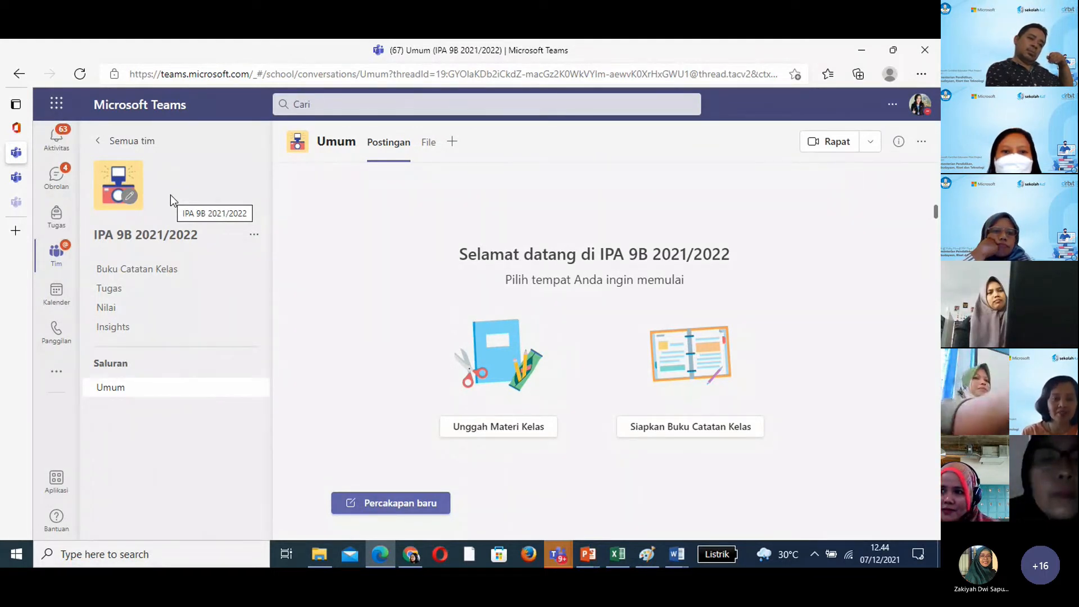
- Get the link to the IPA 9B 2021/2022 team and copy it
left_click(254, 240)
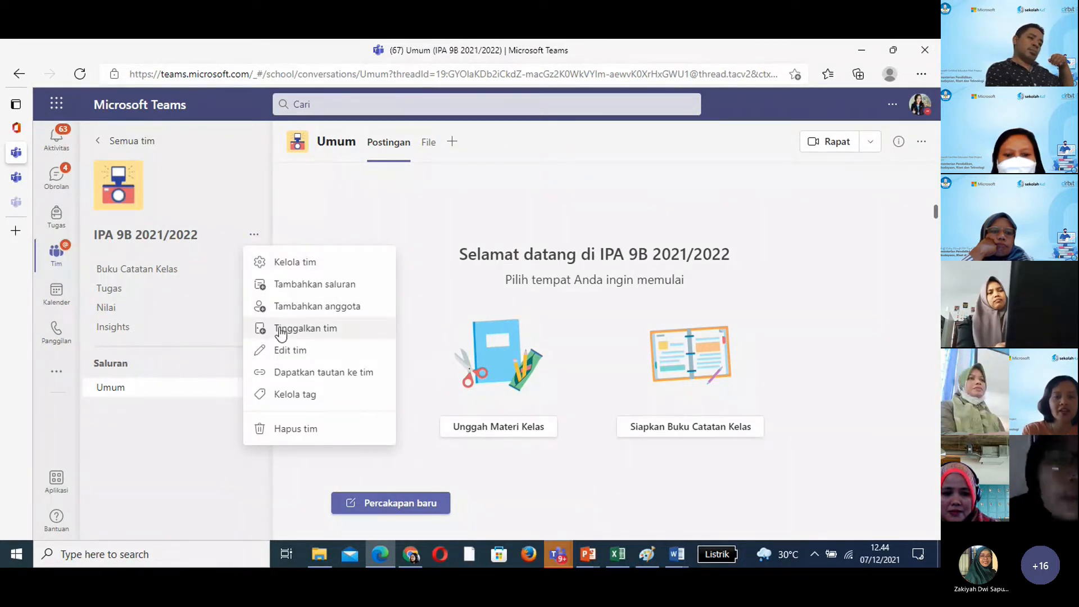
left_click(324, 372)
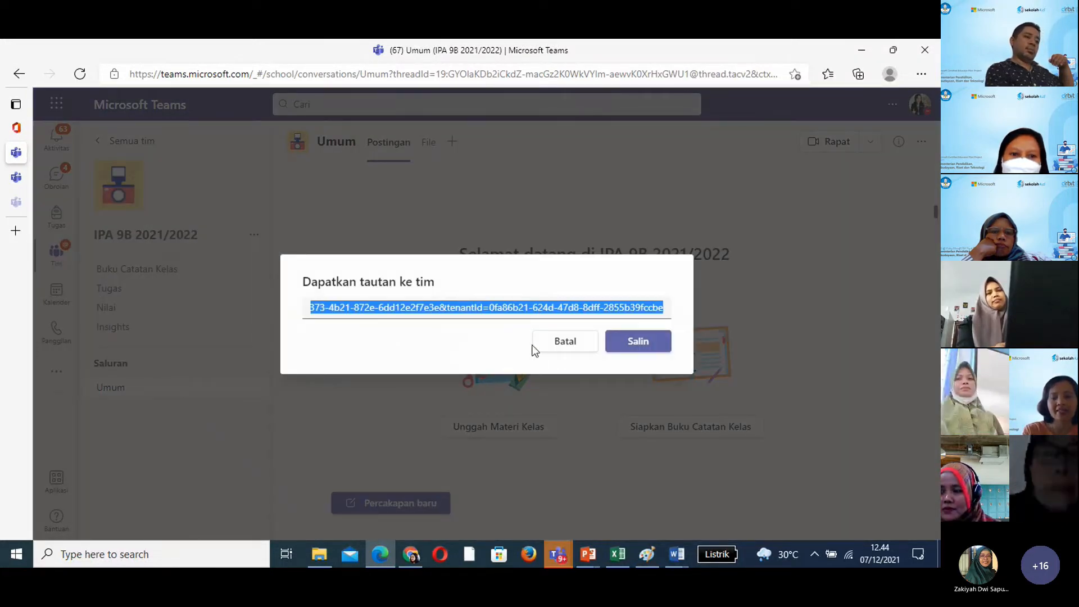
left_click(638, 347)
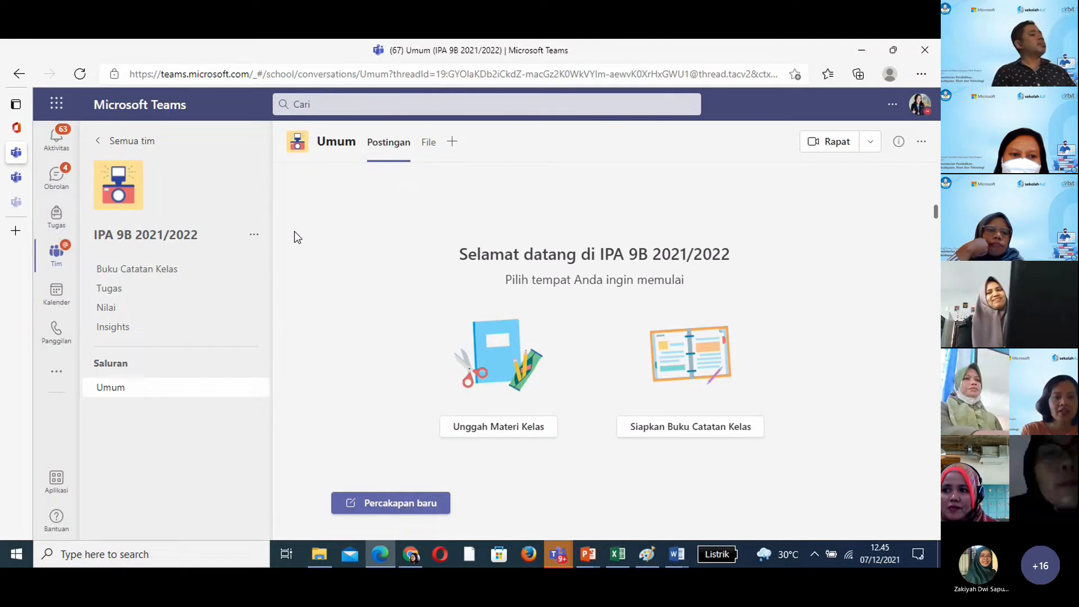
- Generate a team code for IPA 9B 2021/2022 in the team's settings and copy the code
left_click(254, 238)
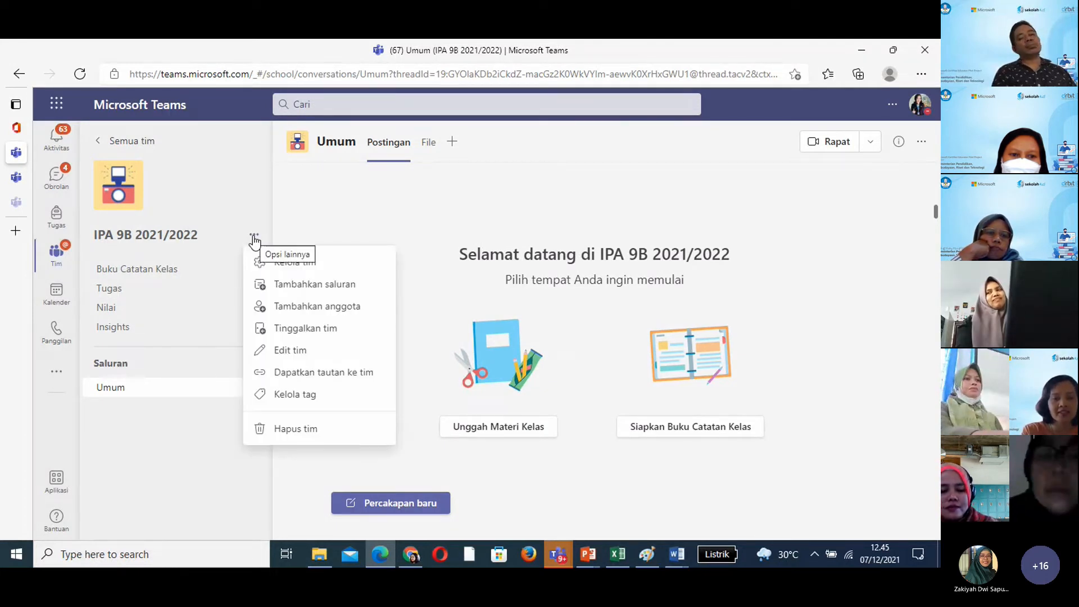
left_click(300, 263)
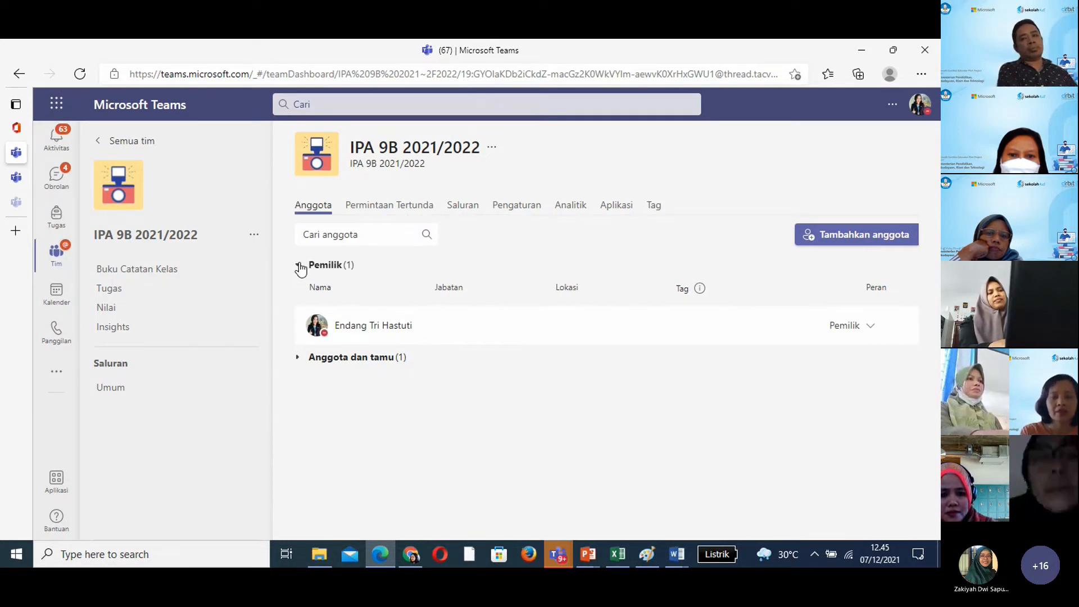
left_click(513, 209)
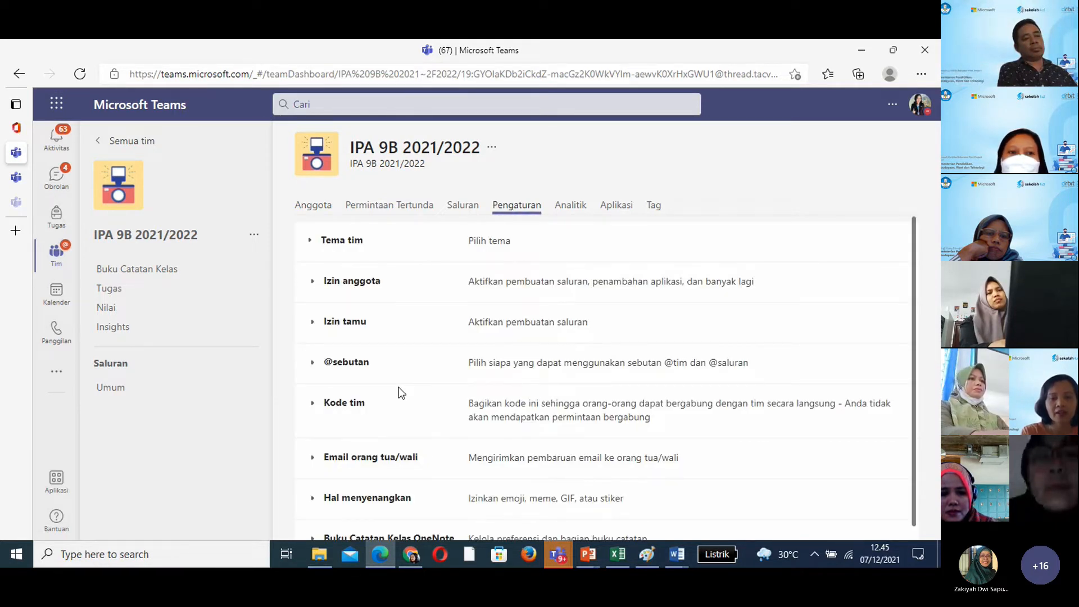
left_click(353, 405)
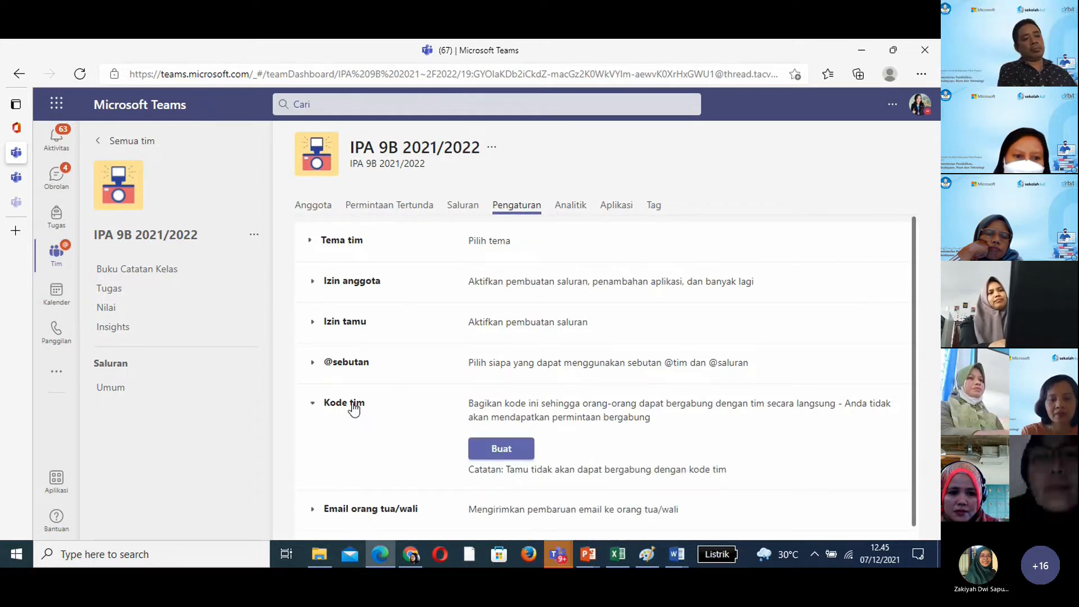
left_click(495, 453)
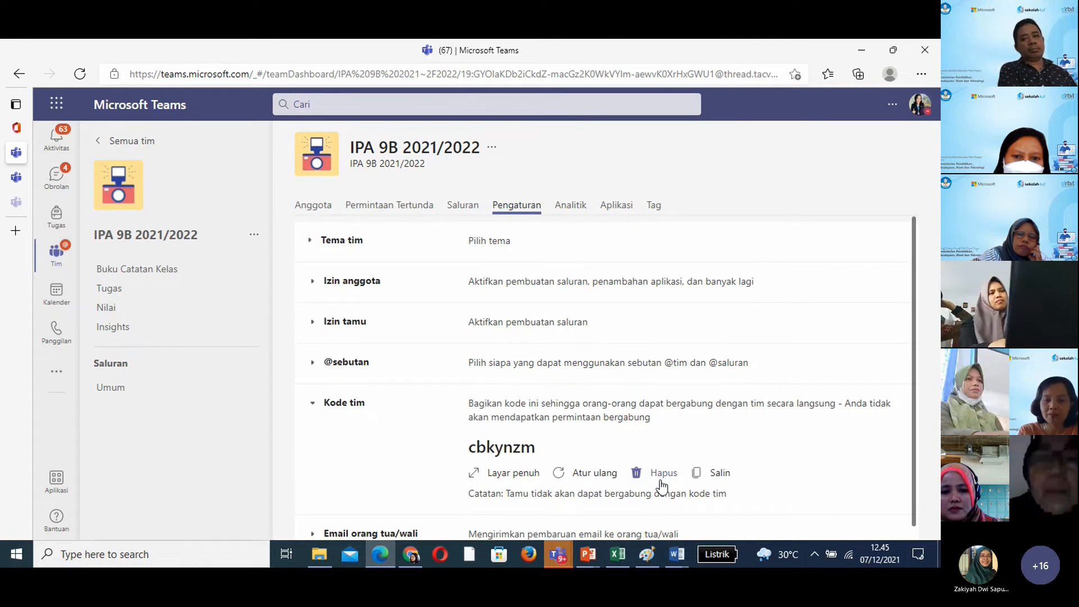
left_click(722, 477)
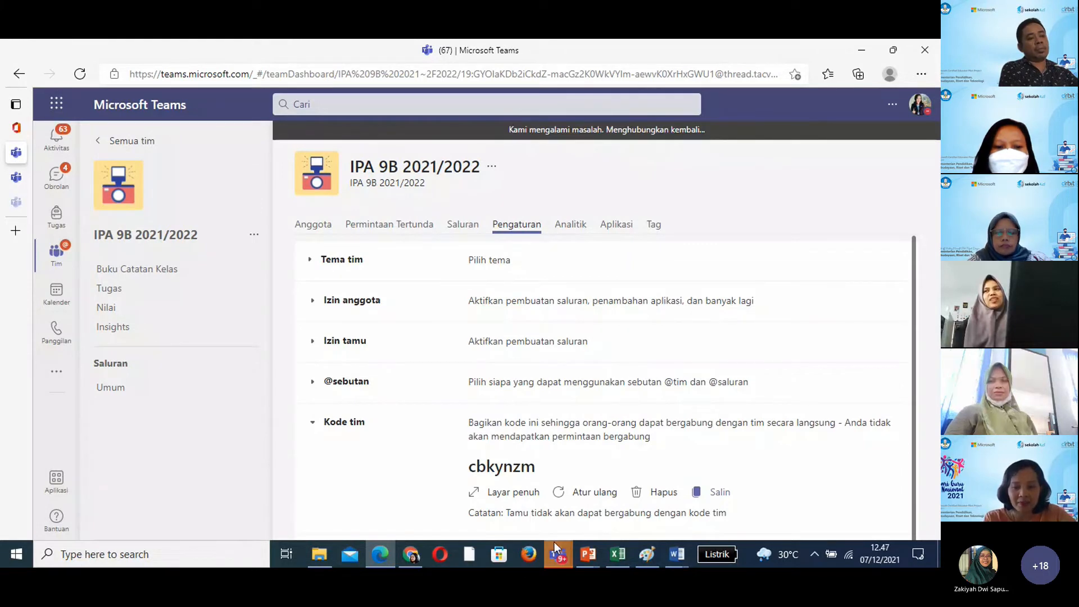
mouse_move(558, 562)
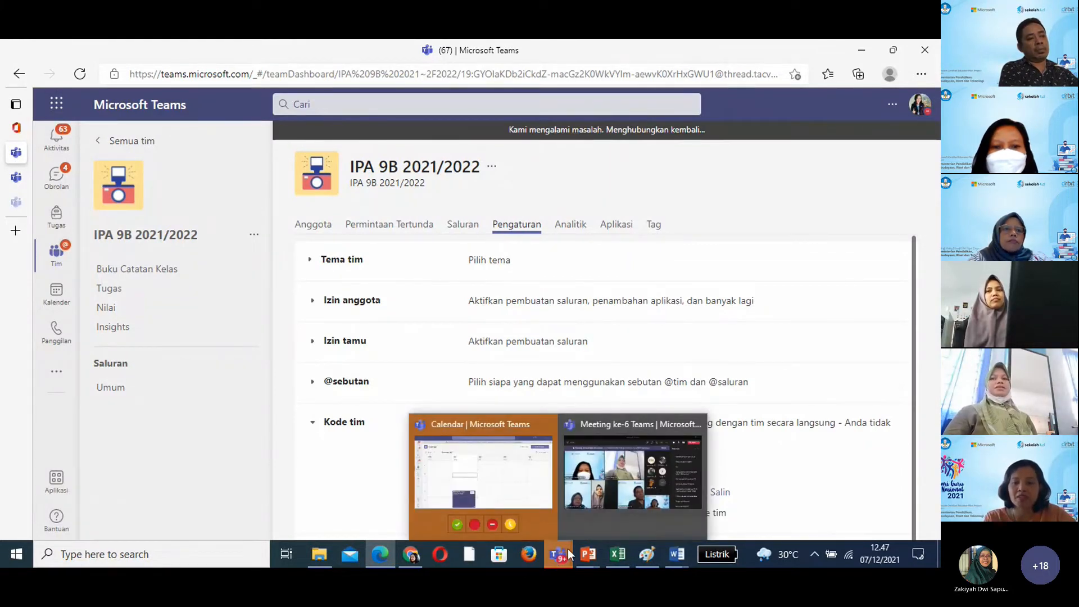
left_click(602, 515)
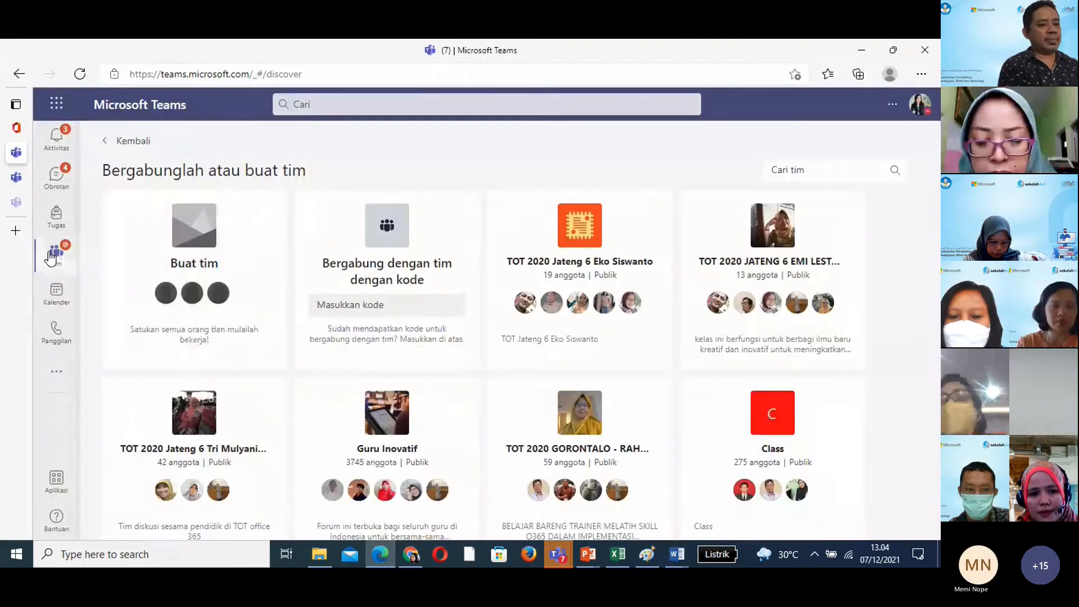
- Return to the overview of all teams and look through the class and training teams listed there
left_click(51, 258)
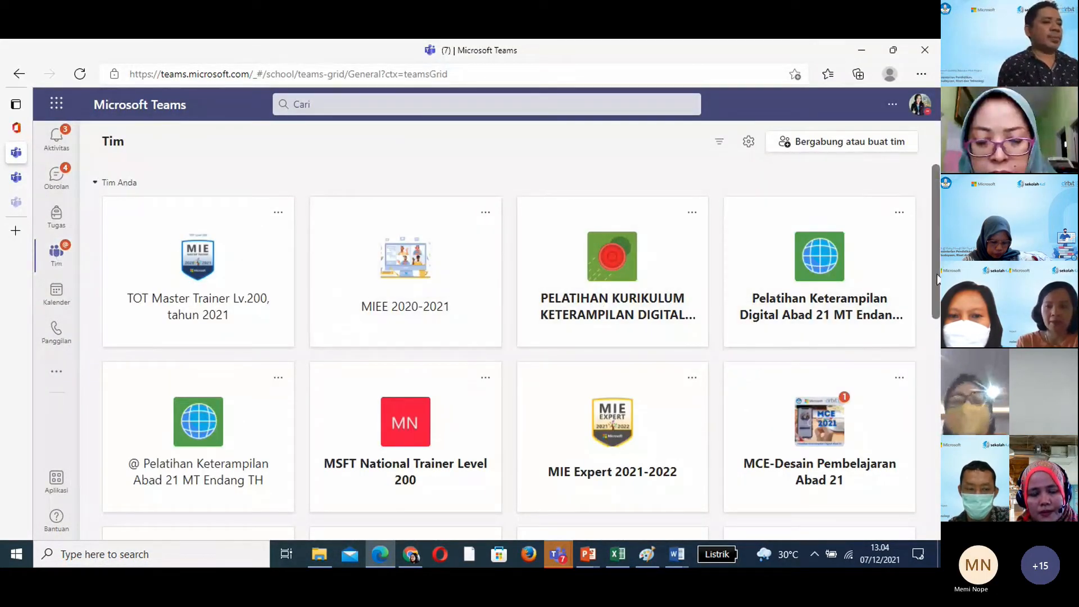
scroll(937, 274, "down", 3)
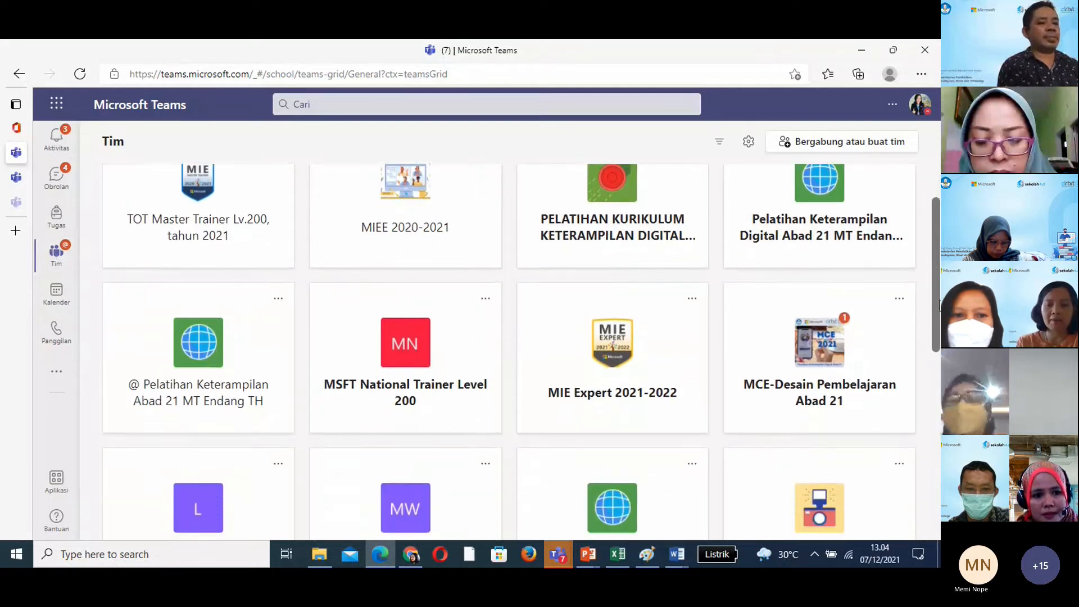
scroll(938, 274, "down", 1)
scroll(940, 358, "up", 3)
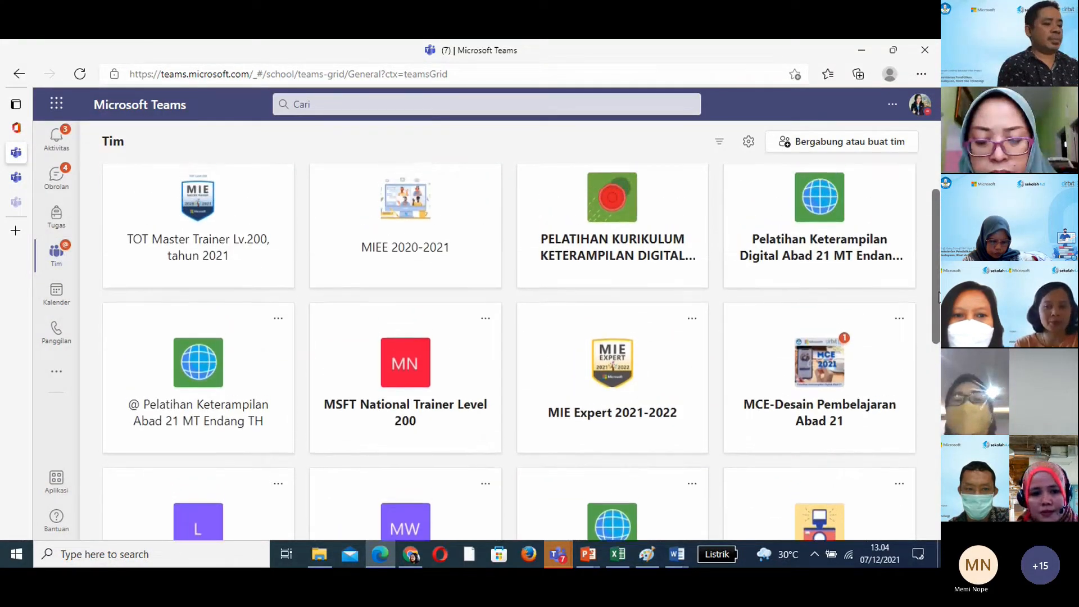
scroll(938, 263, "up", 1)
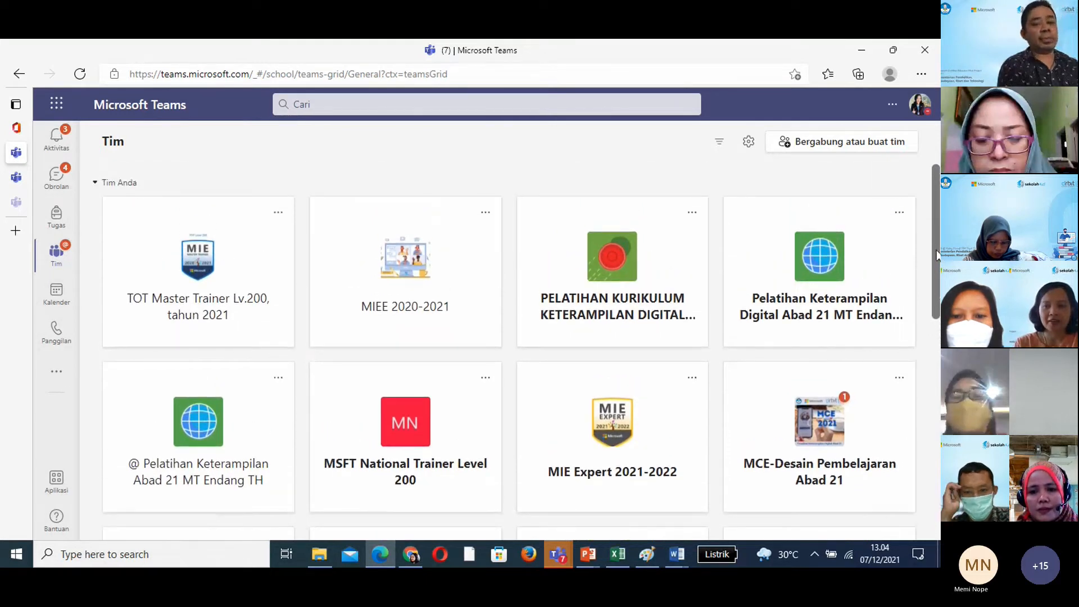
scroll(935, 252, "down", 1)
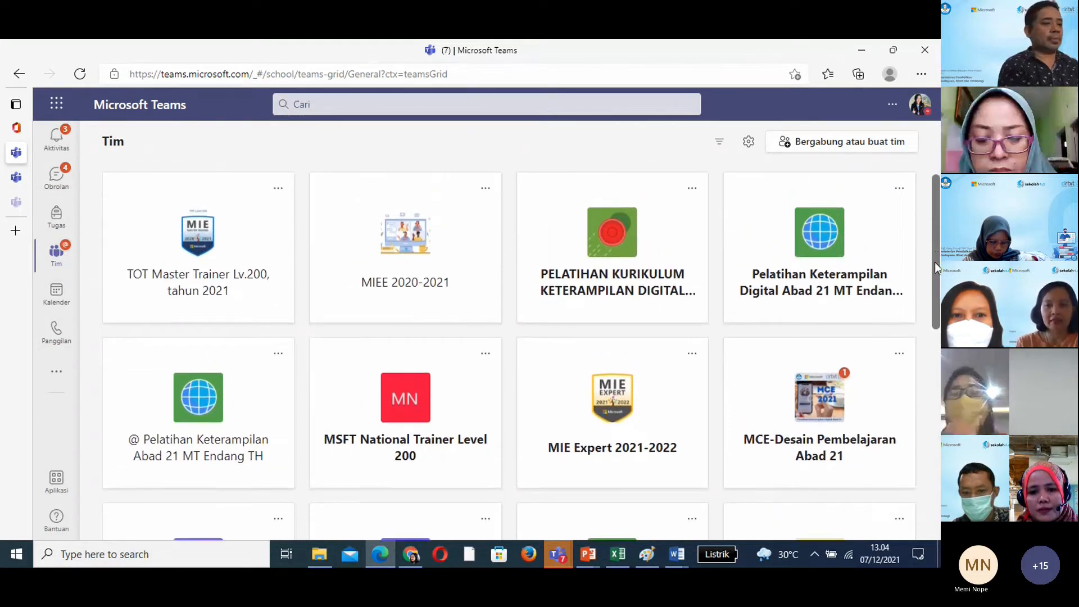
scroll(935, 268, "up", 1)
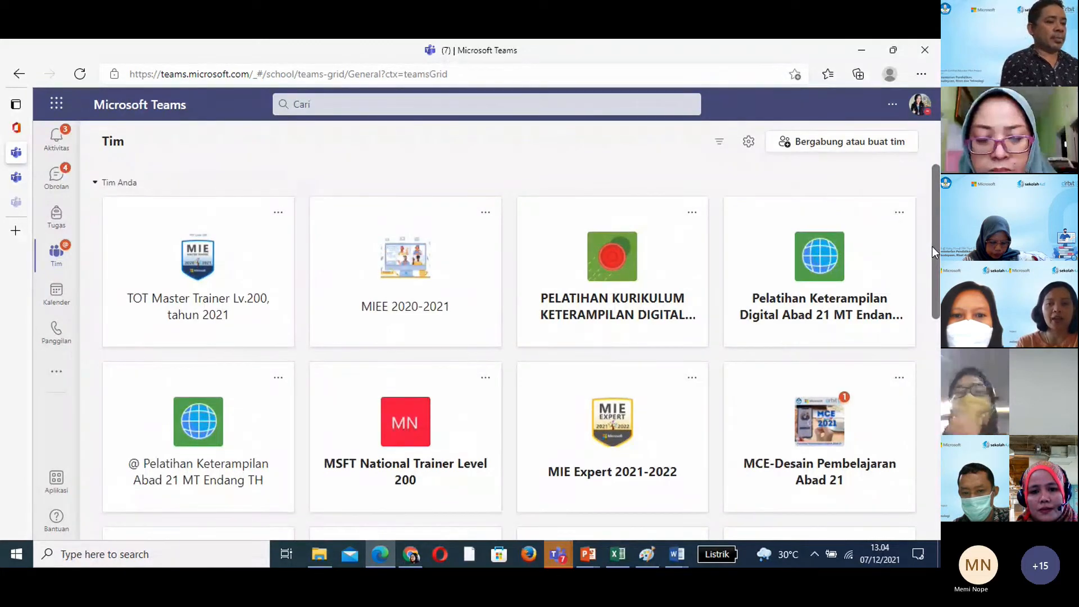
scroll(935, 253, "down", 1)
scroll(938, 258, "down", 3)
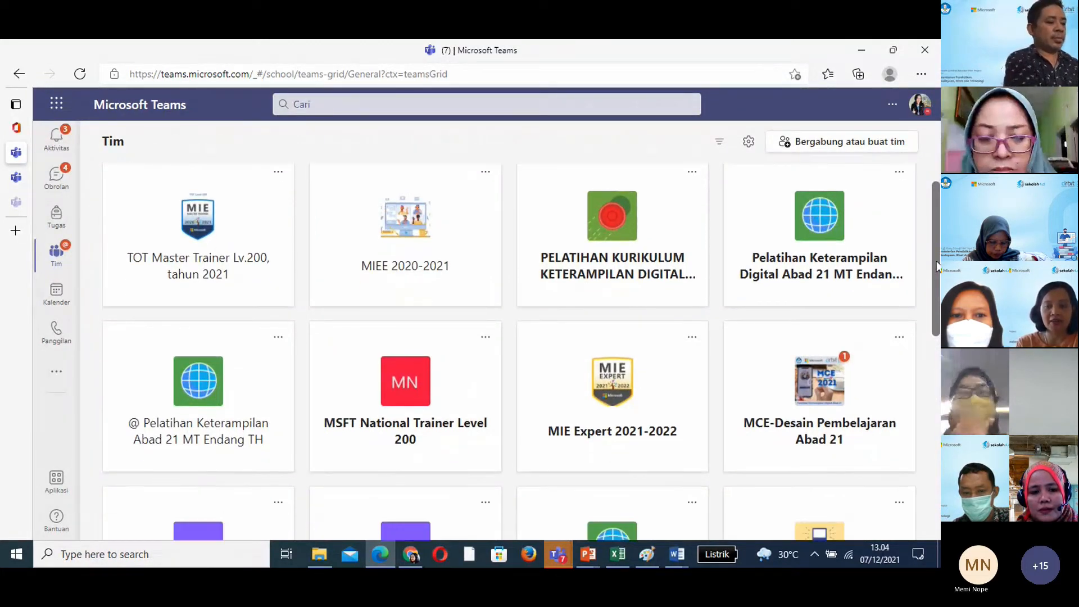
scroll(936, 259, "down", 1)
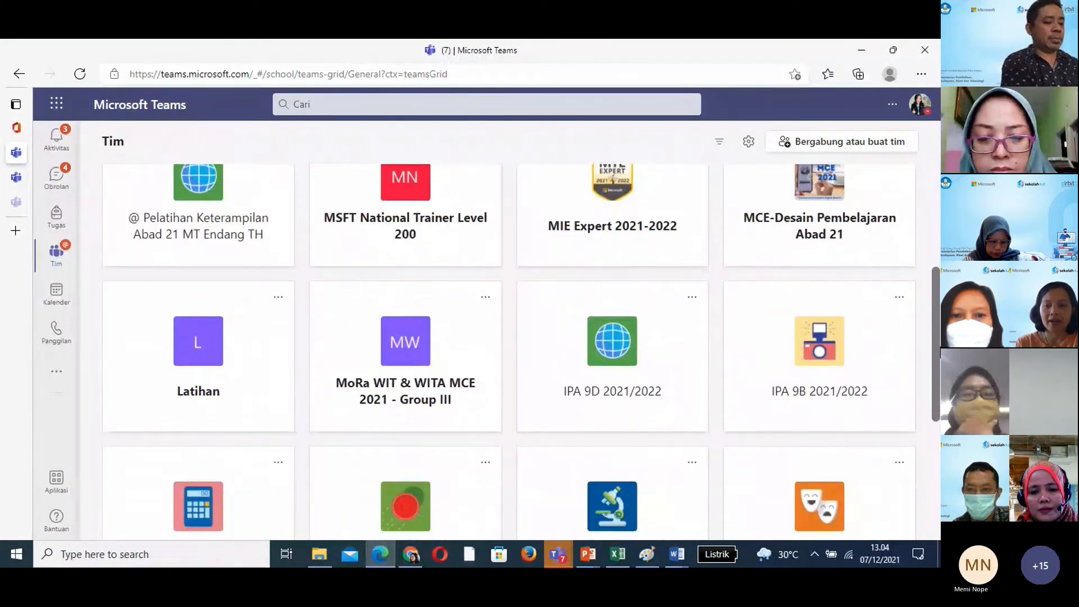
scroll(855, 311, "up", 2)
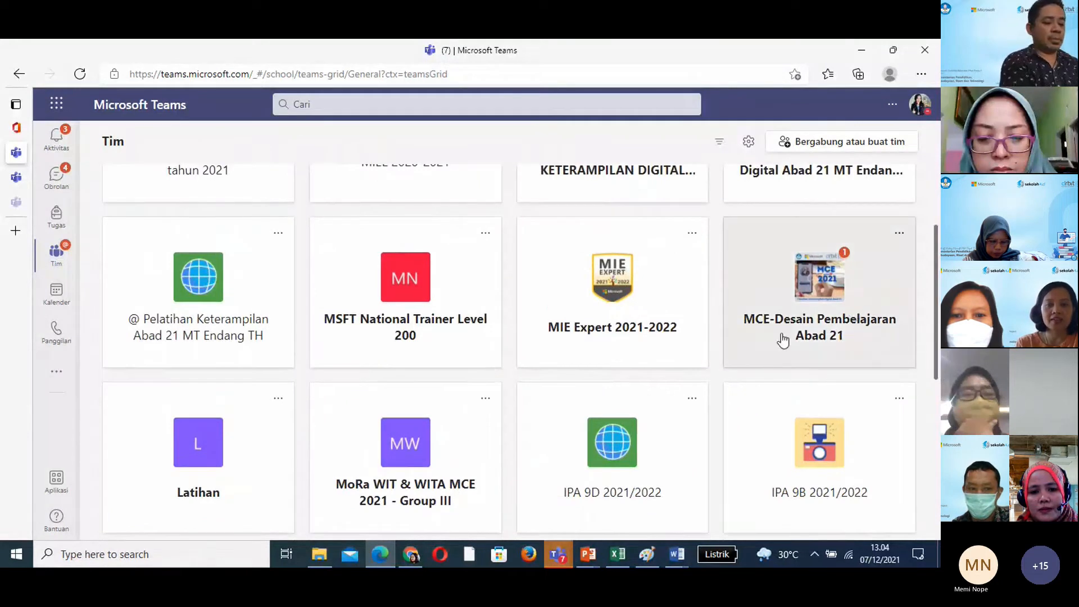
- Open the @ Pelatihan Keterampilan Abad 21 team and read through the earlier posts in its Umum channel
left_click(201, 325)
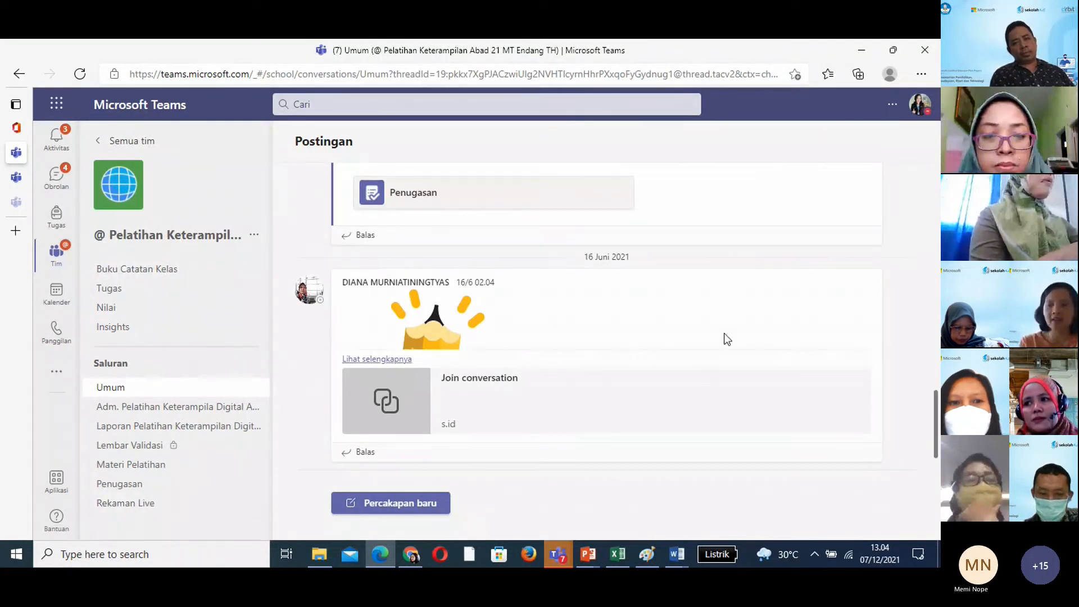
scroll(937, 414, "up", 1)
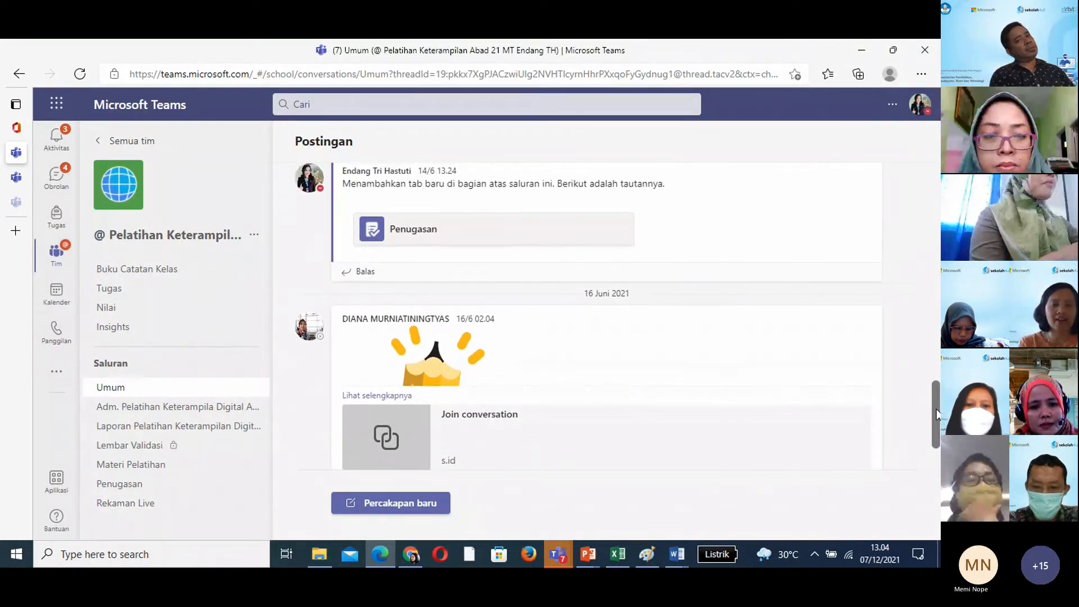
left_click_drag(936, 414, 879, 467)
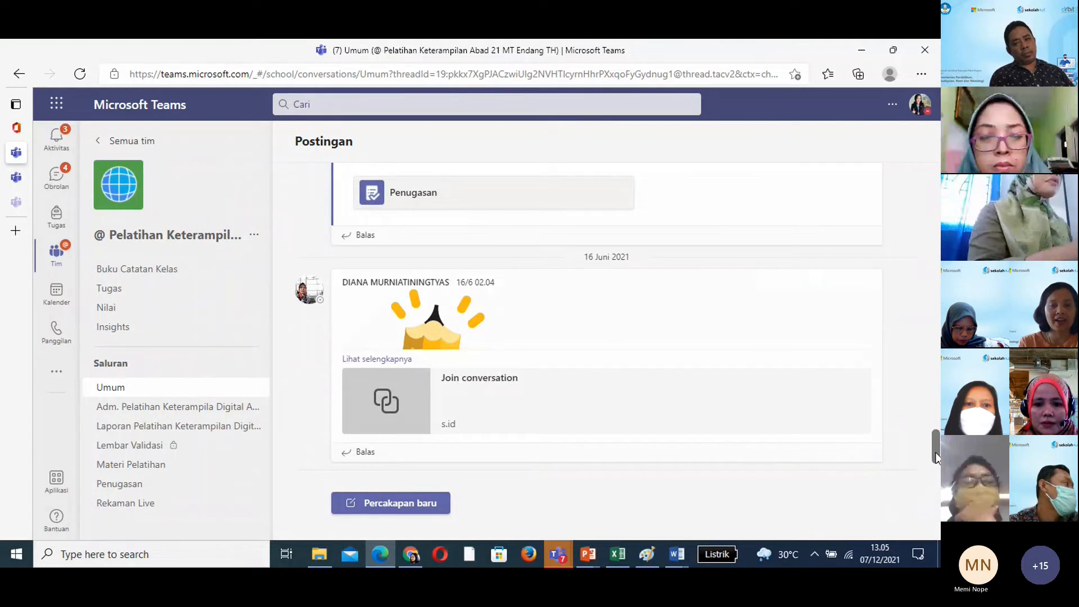
left_click_drag(936, 453, 919, 297)
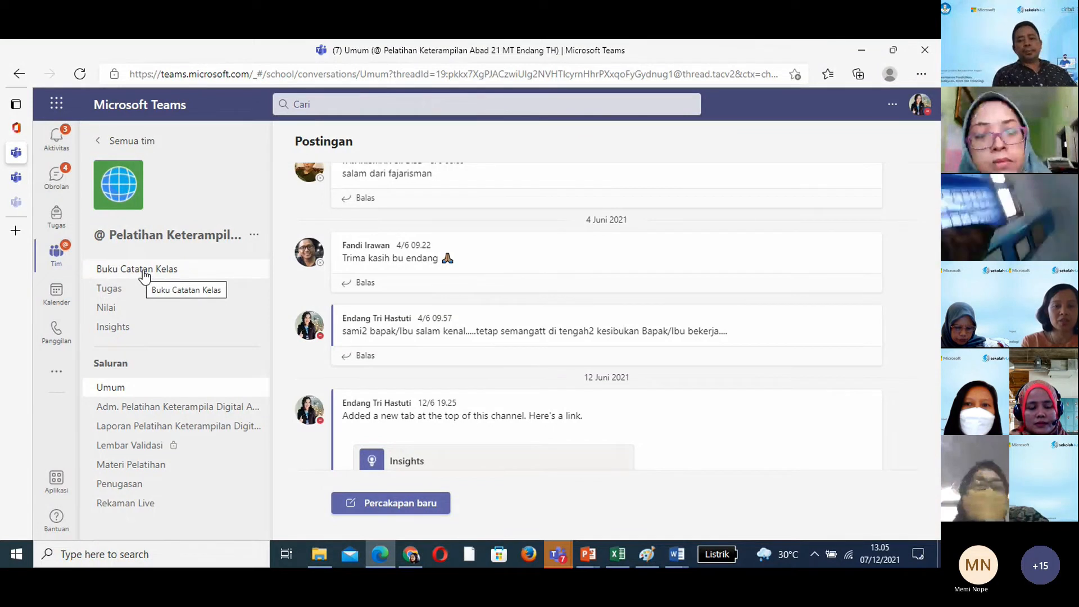
- In the training team's assignments, open Tugas 2 Power Point Online & Stream and view the first student's returned submission
left_click(112, 288)
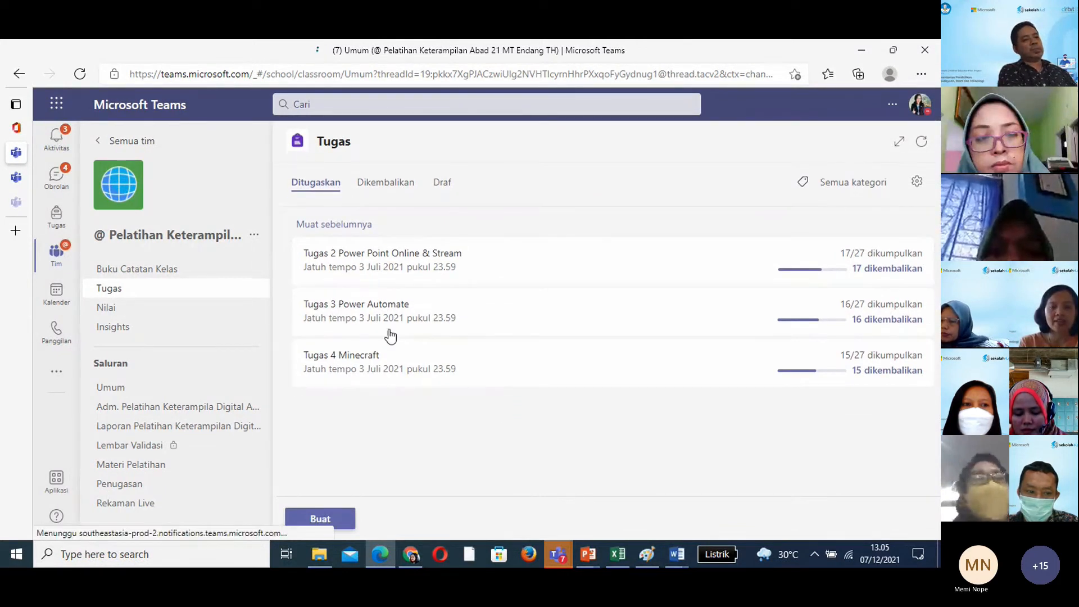
left_click(355, 268)
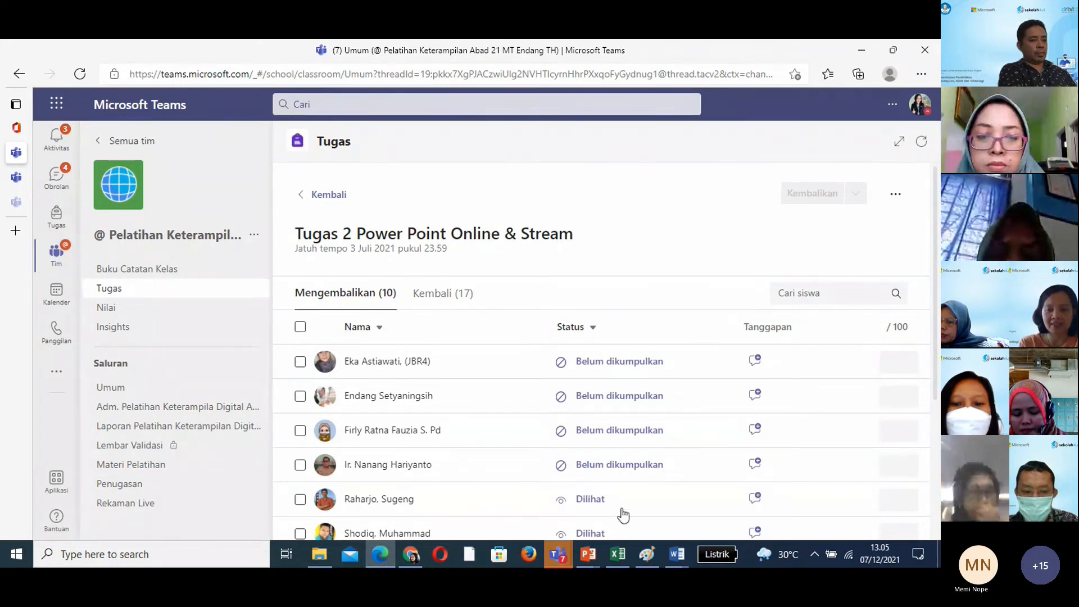
left_click(436, 304)
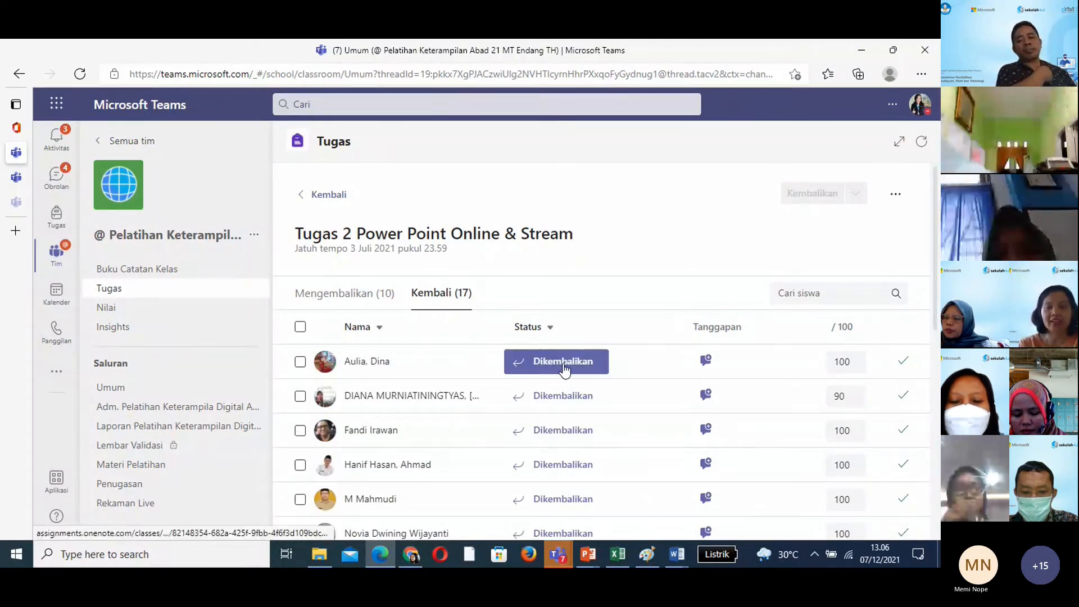
left_click(565, 370)
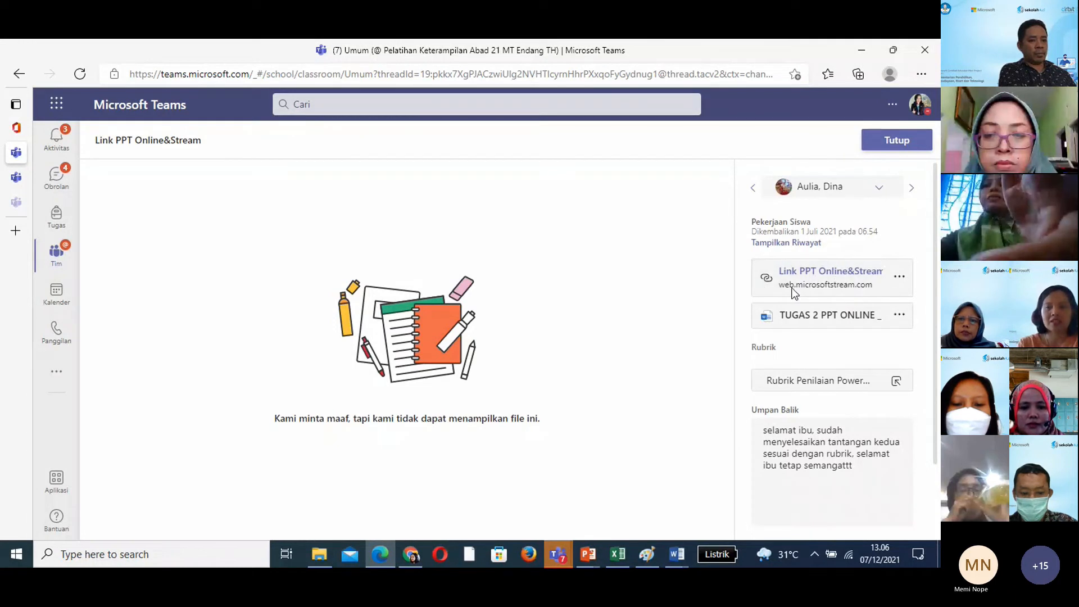
- View the submission's Link PPT Online&Stream video in Stream, and back in the submission check the feedback and points
left_click(808, 271)
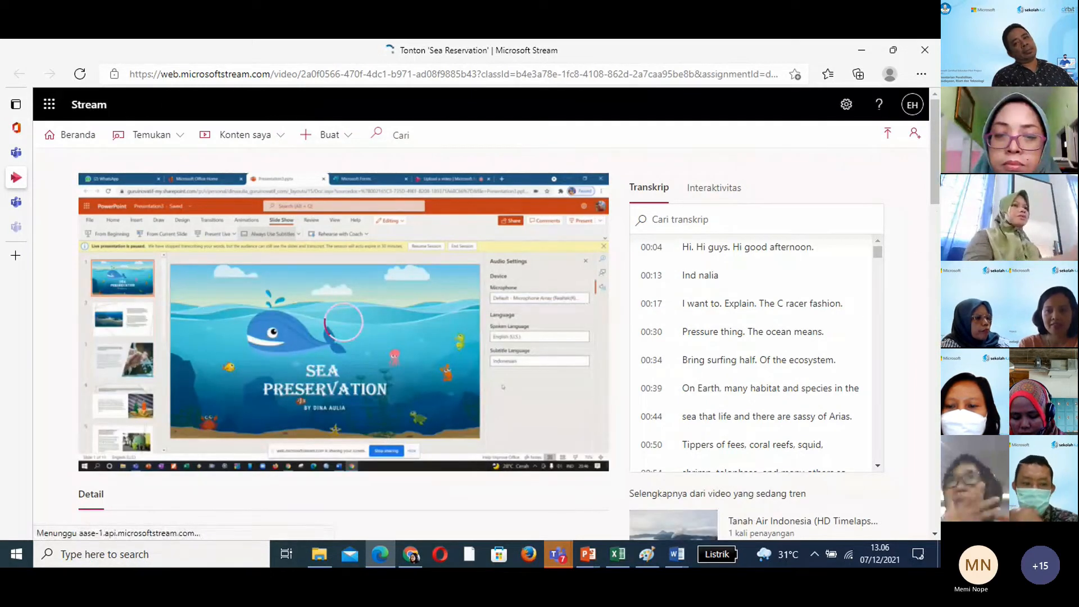
scroll(938, 184, "down", 1)
left_click_drag(937, 184, 932, 140)
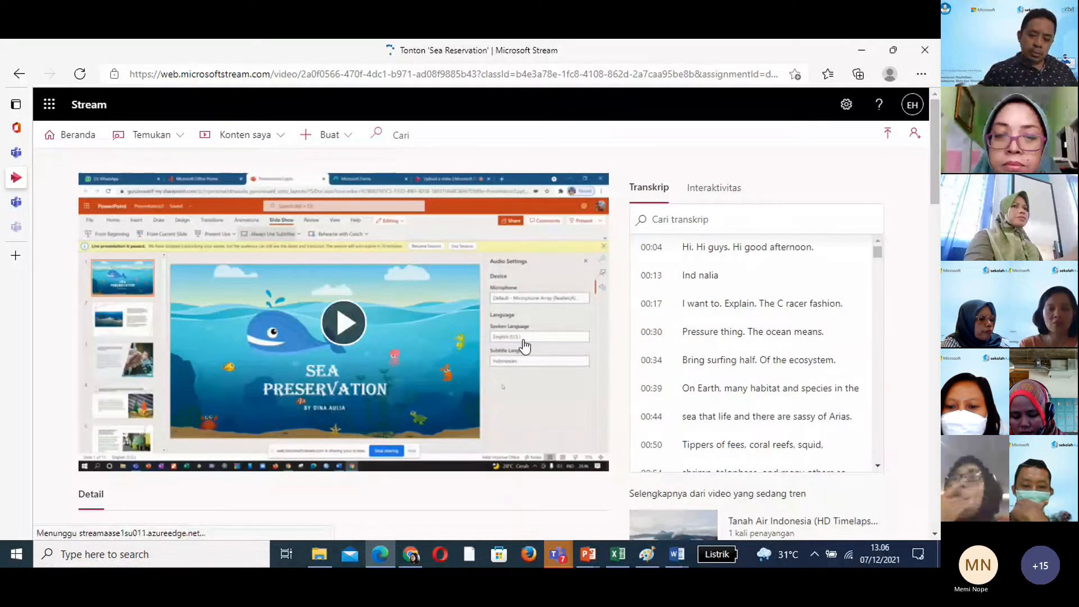
left_click(16, 156)
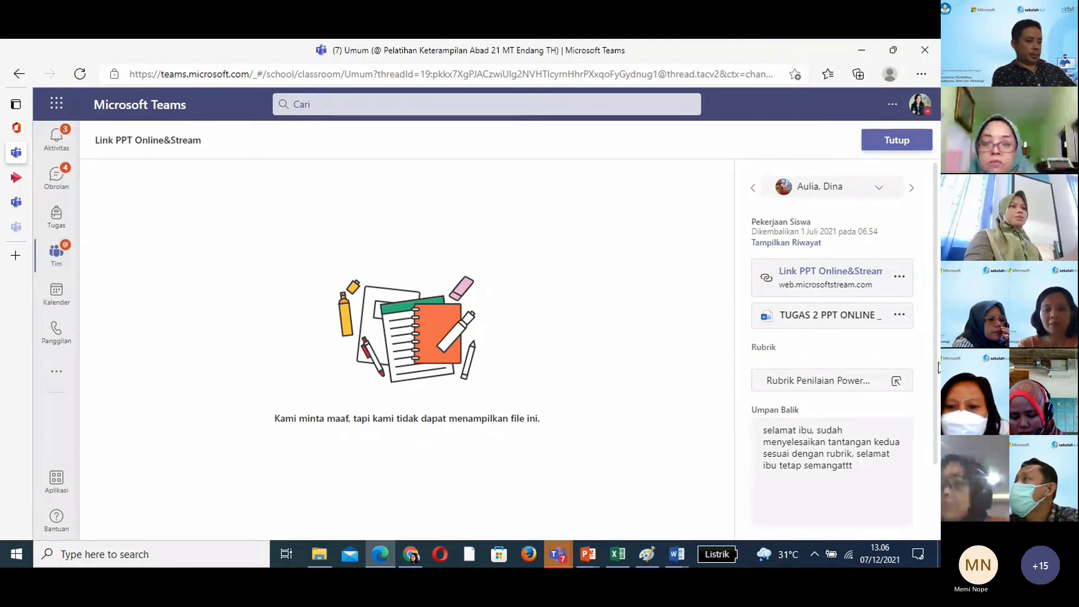
scroll(788, 472, "down", 3)
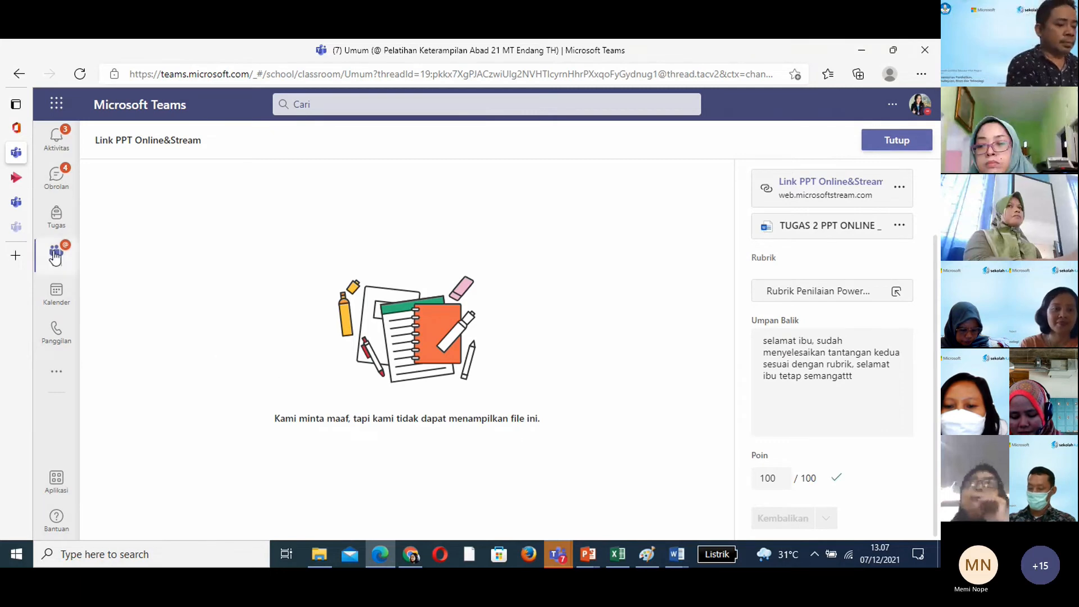
- In the other browser tab with the teams overview, open the IPA 9B 2021/2022 team and go to its assignments page
left_click(16, 225)
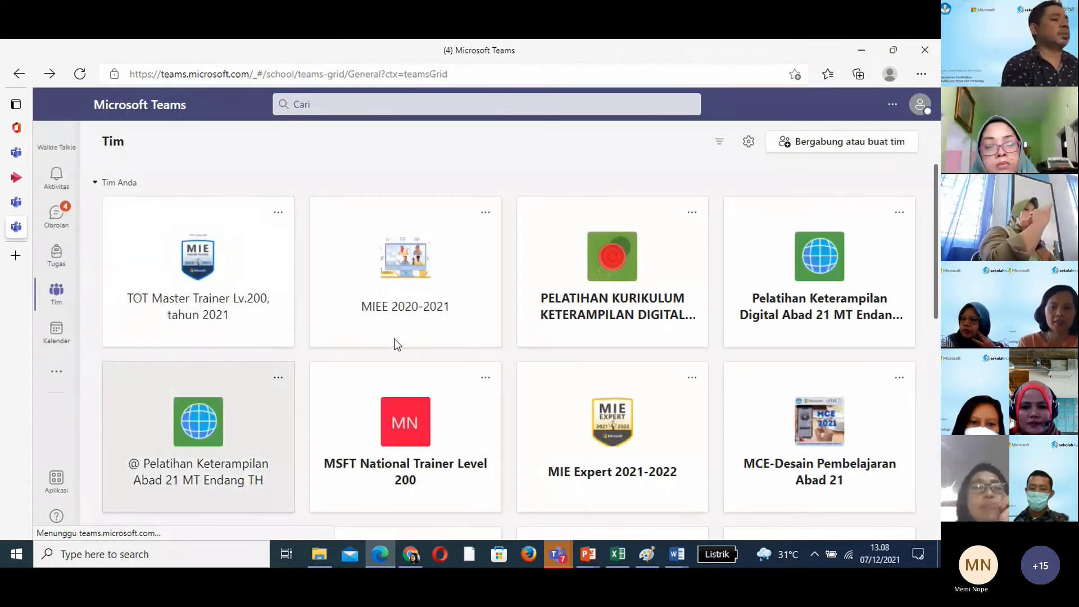
scroll(936, 249, "down", 3)
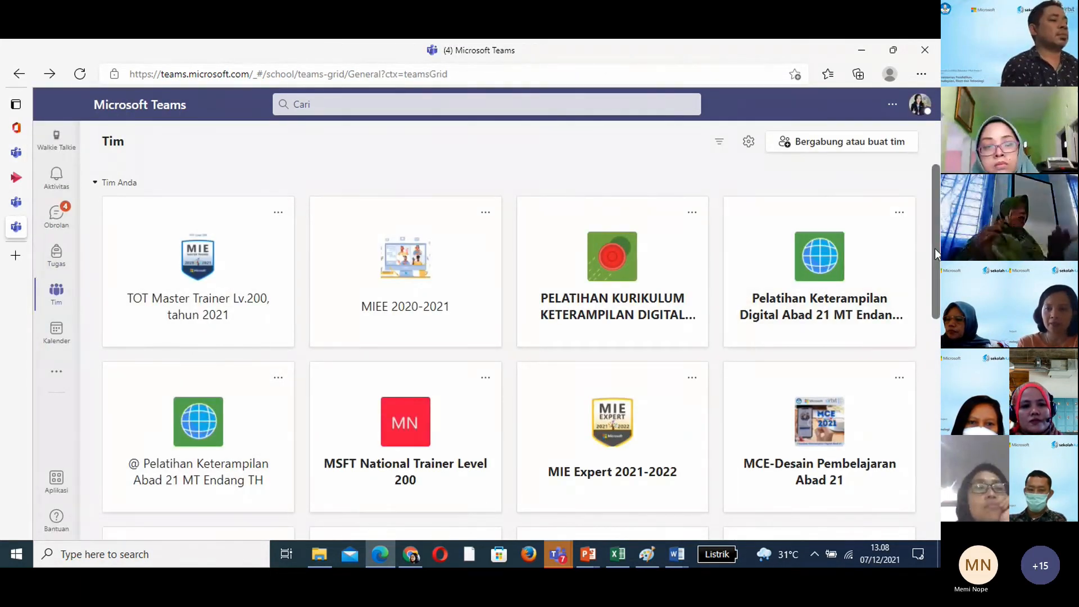
scroll(935, 242, "down", 1)
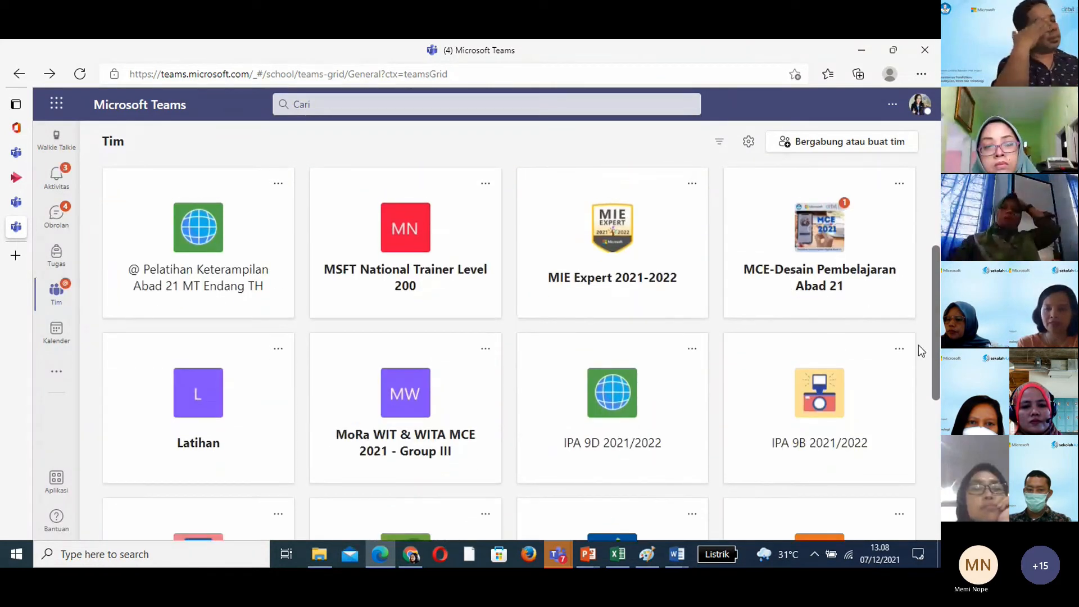
left_click(807, 444)
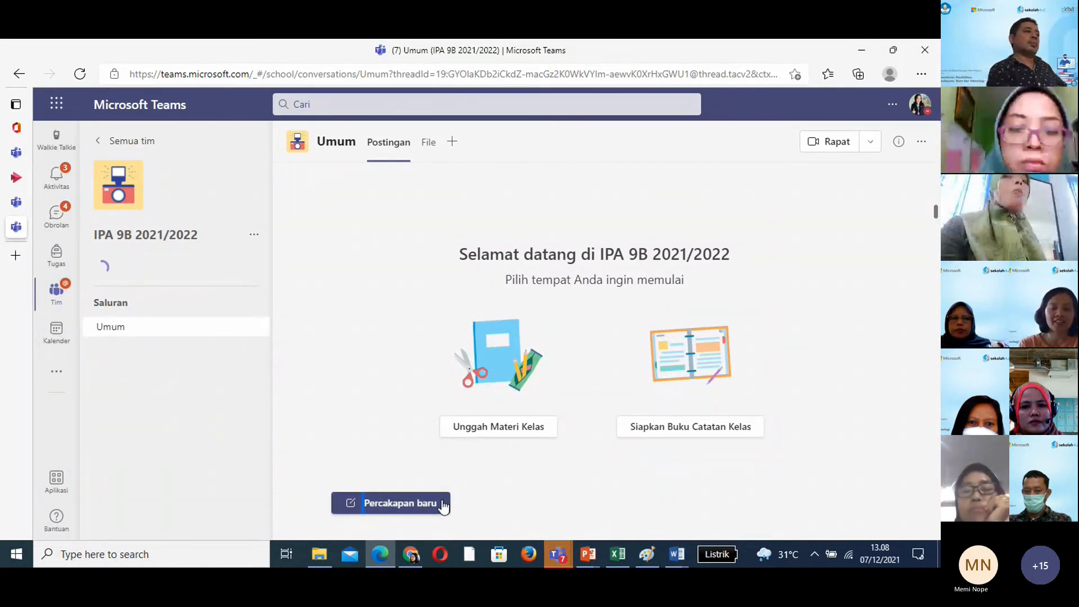
left_click(395, 504)
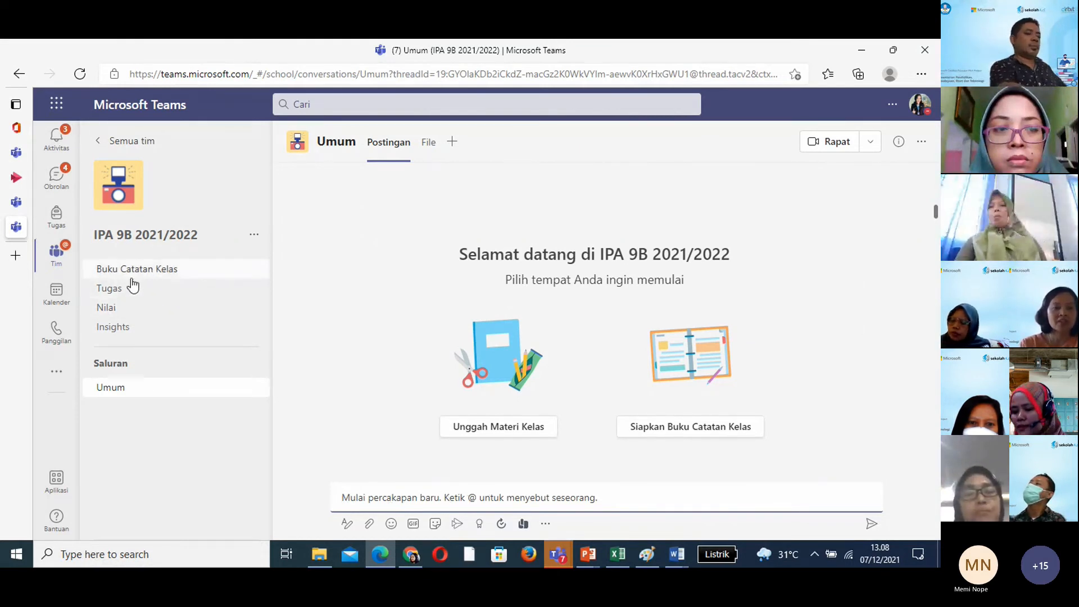
left_click(109, 291)
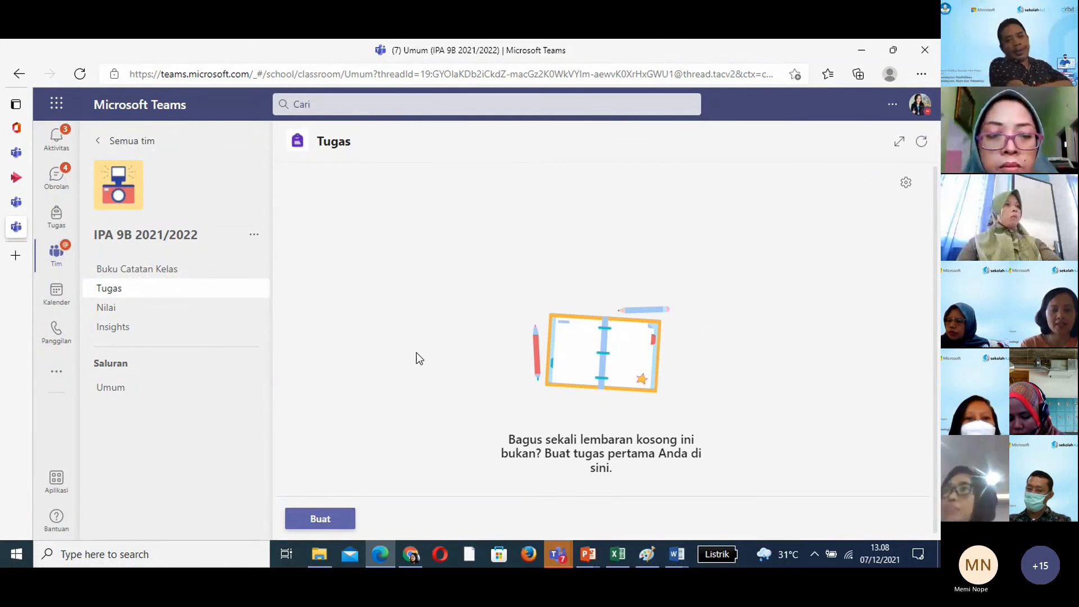
- Create a new quiz assignment for IPA 9B 2021/2022 from the existing KUIS TATA SURYA form
left_click(318, 520)
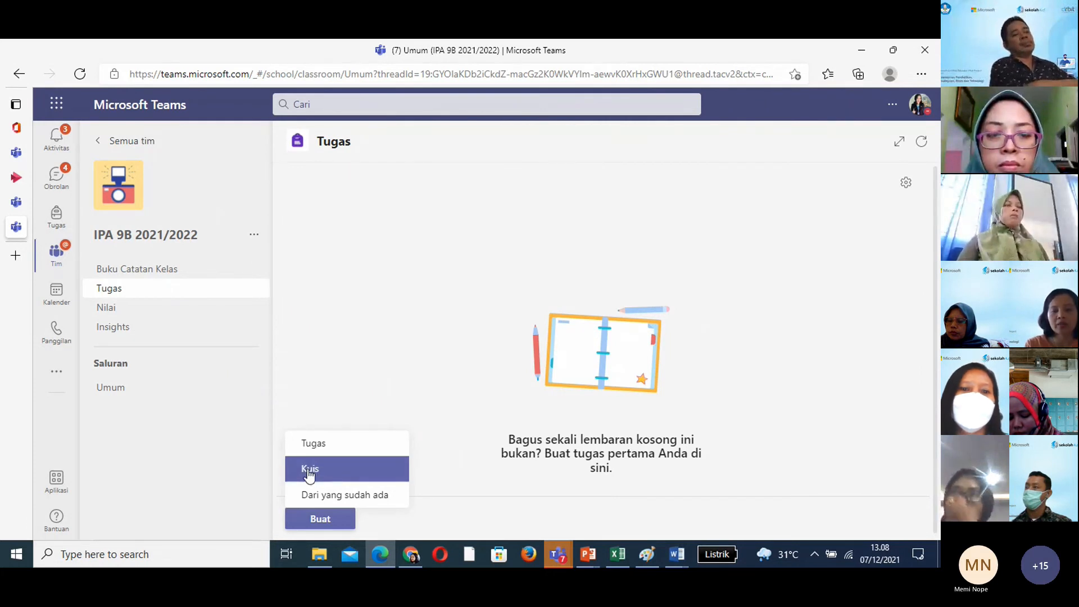
left_click(308, 473)
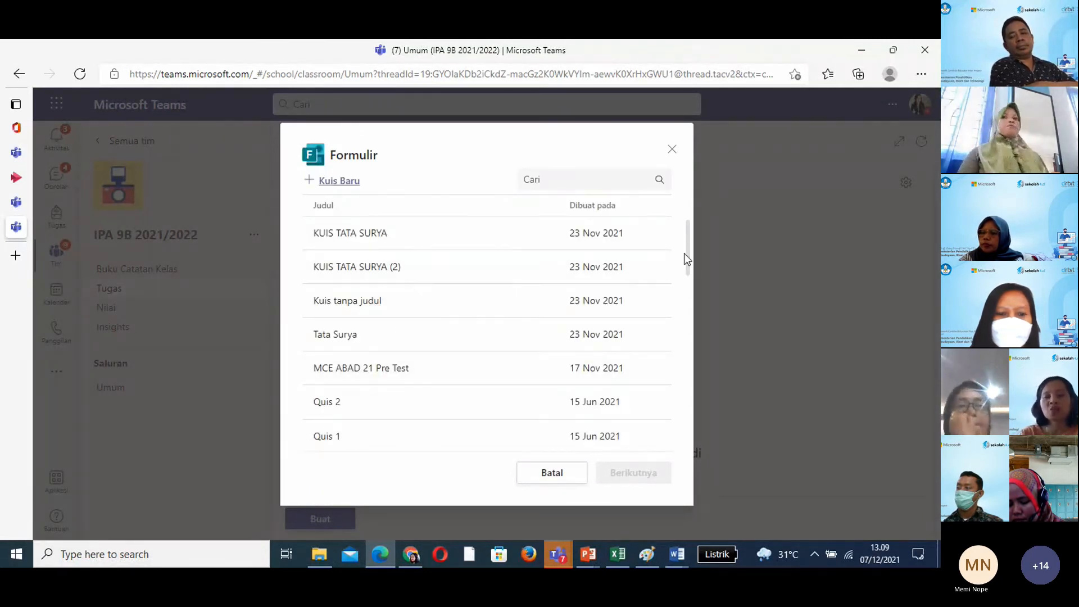
left_click_drag(689, 250, 689, 224)
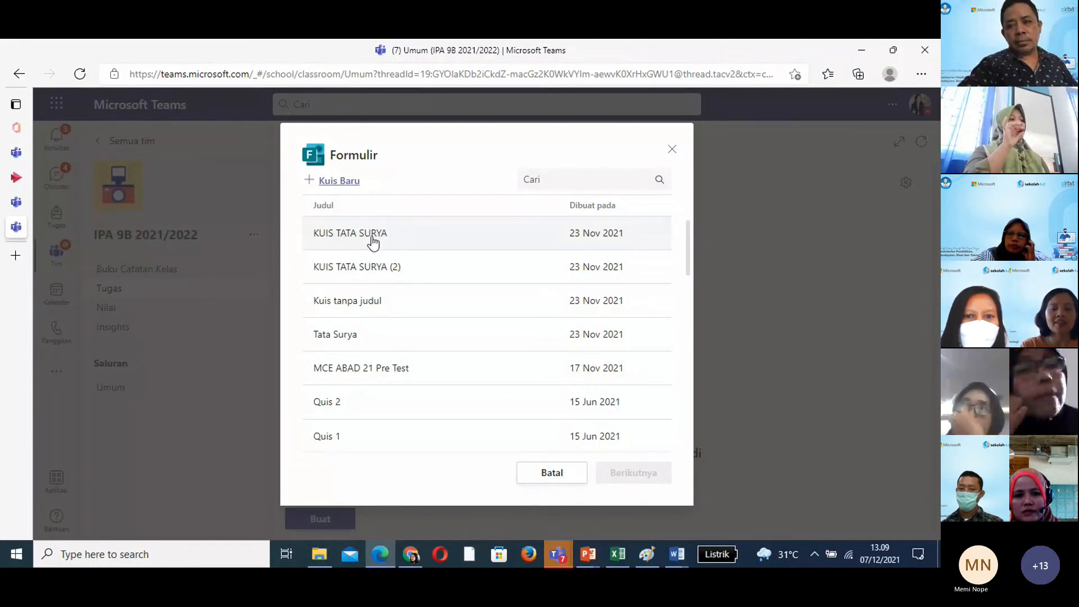
left_click(350, 239)
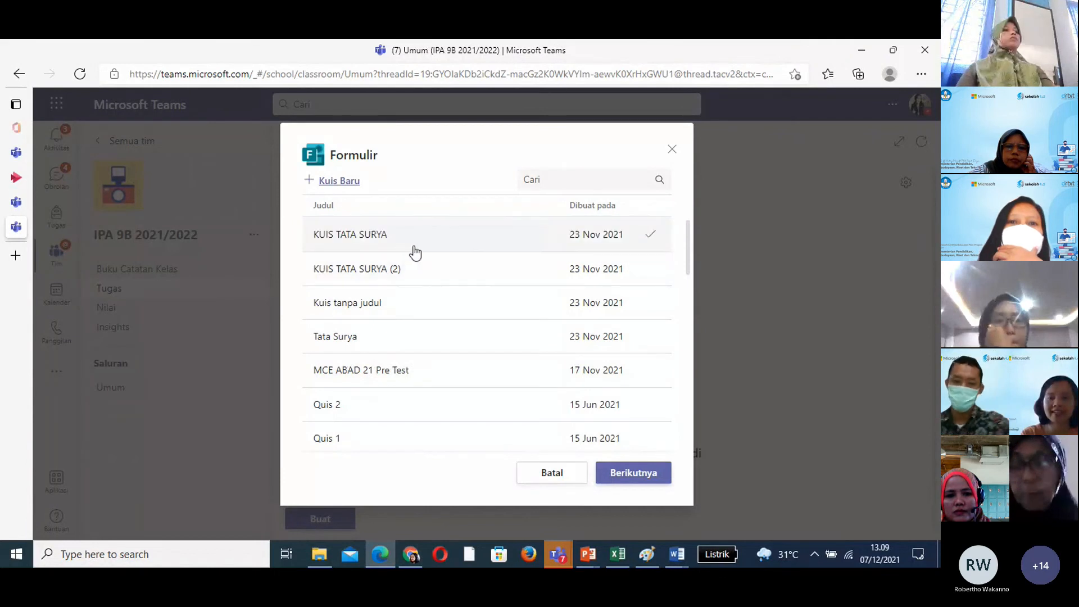
left_click(633, 474)
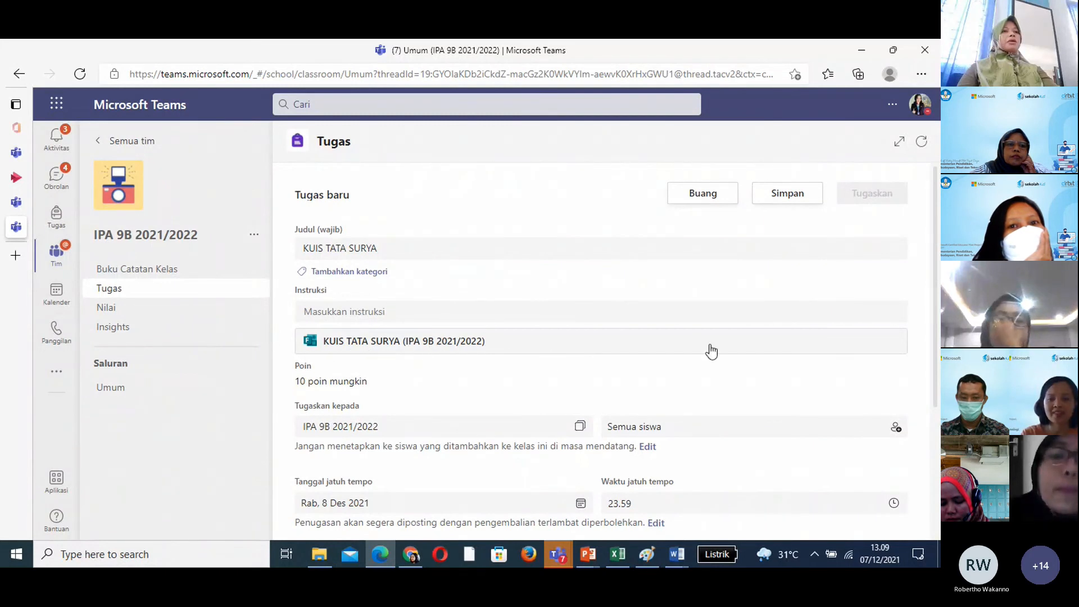
- Set the quiz to be assigned to all students added to this class in the future
left_click_drag(937, 336, 940, 416)
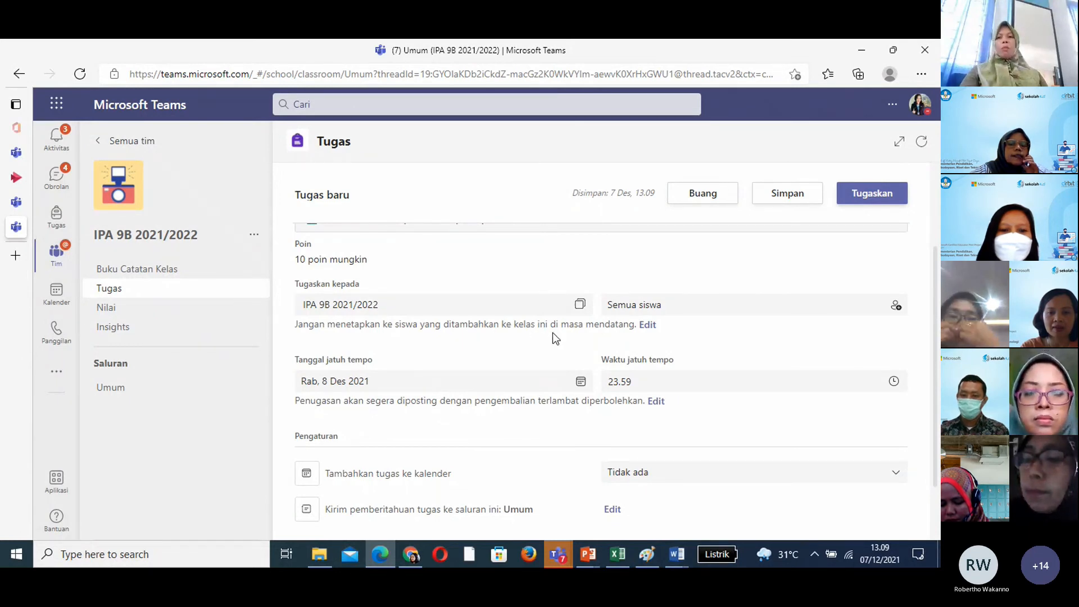
left_click(648, 326)
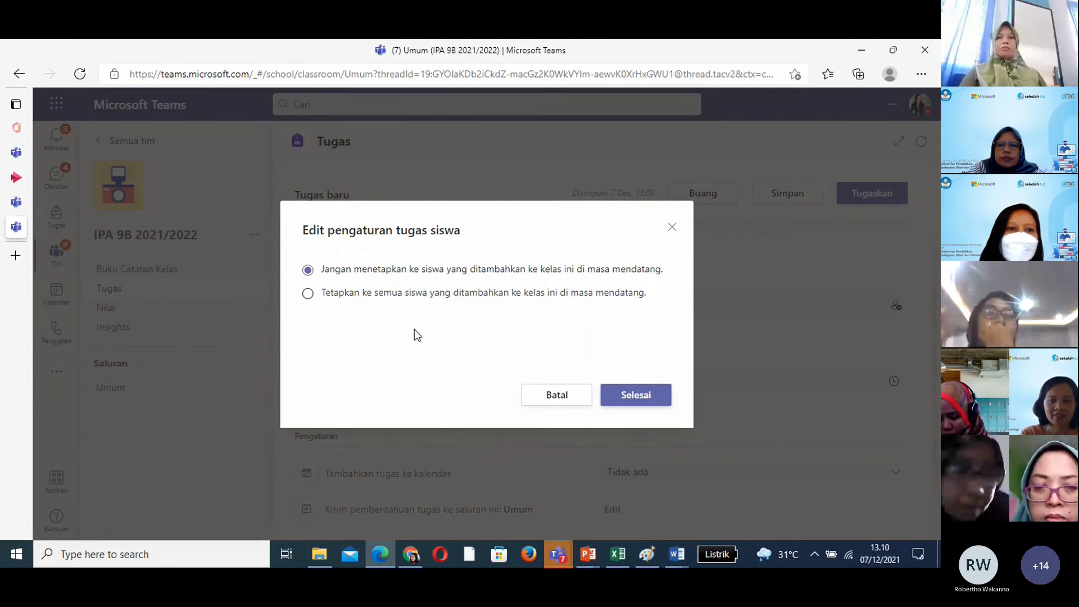
left_click(309, 295)
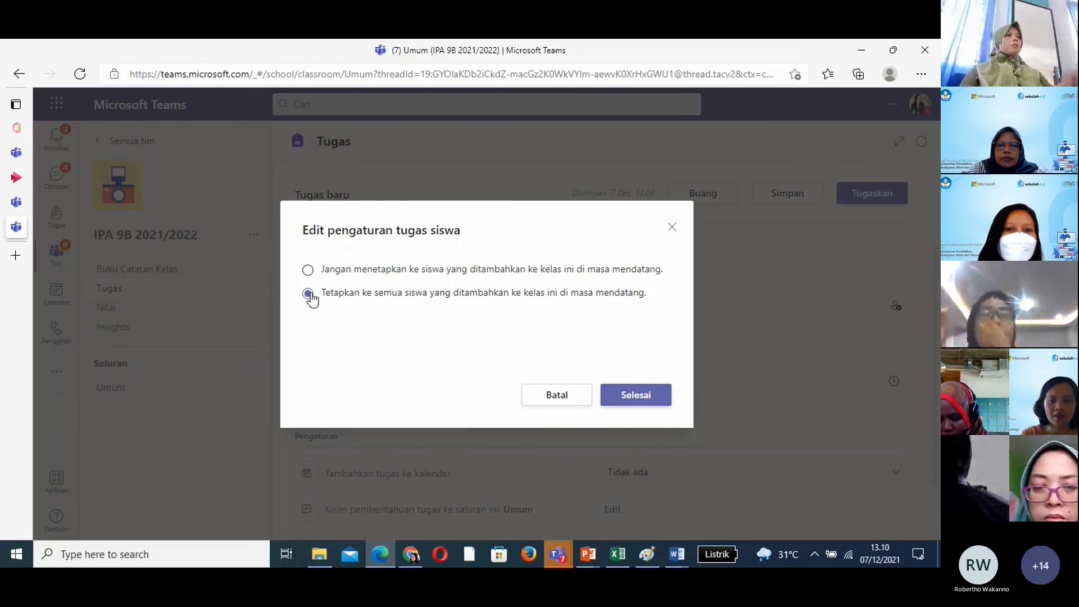
left_click(636, 396)
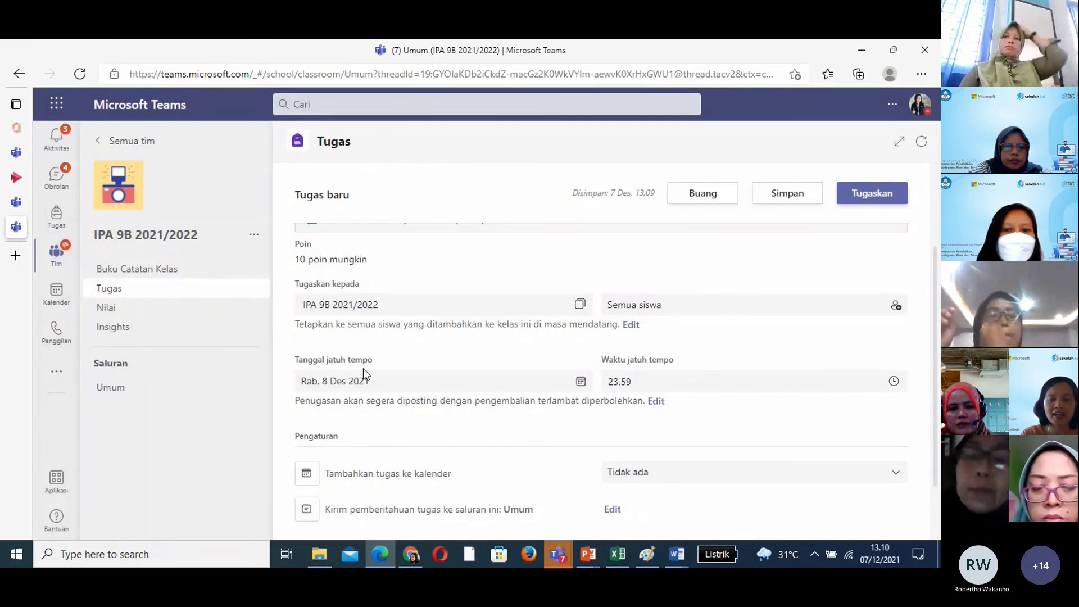
- View the calendar for the quiz's due date and the list of available due times without changing either
left_click(581, 384)
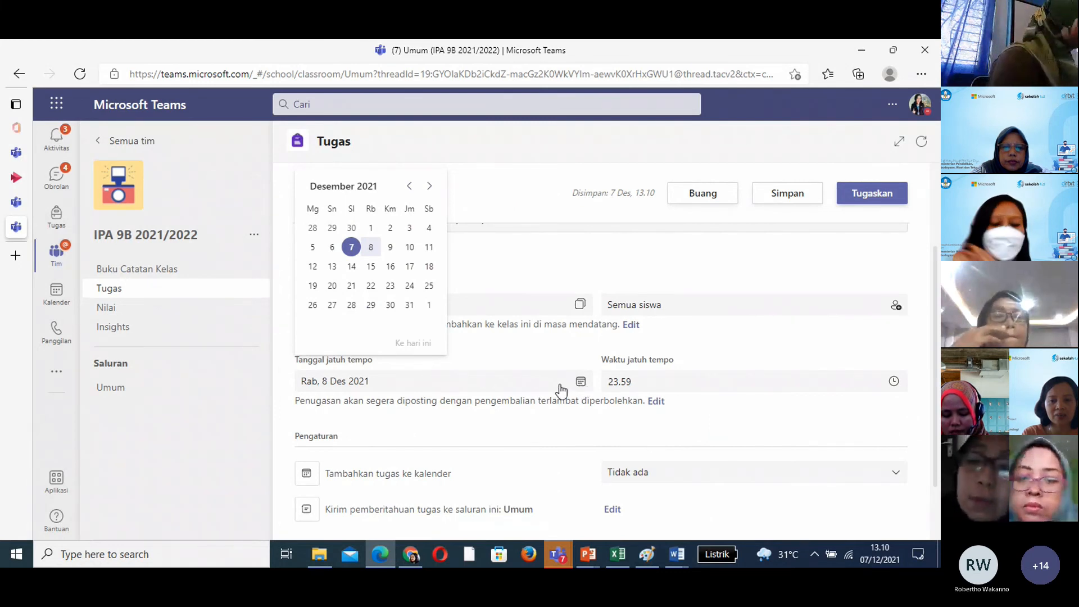
left_click(550, 425)
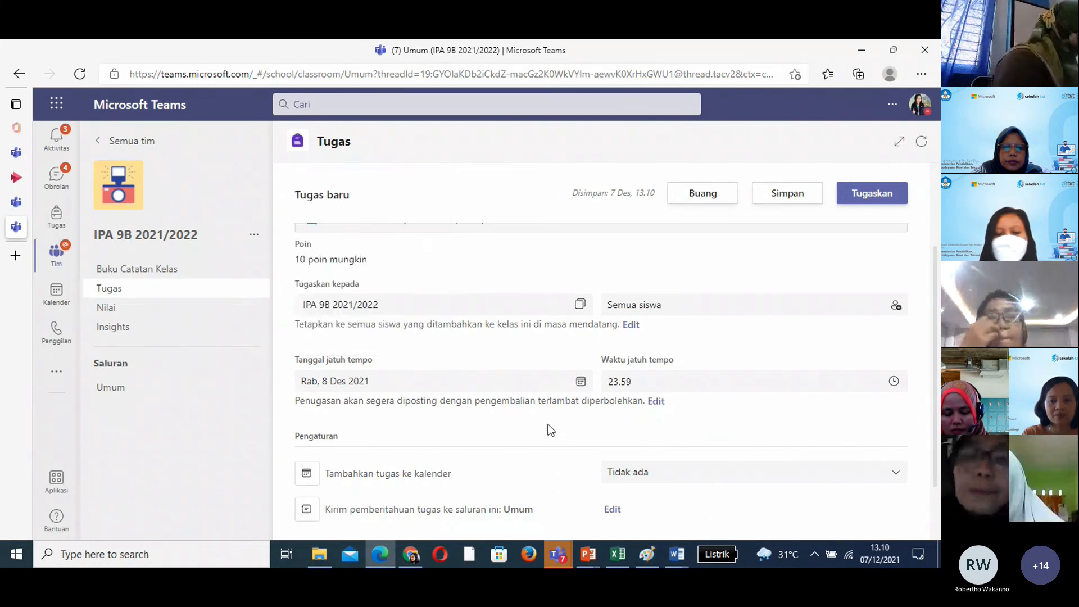
left_click(581, 382)
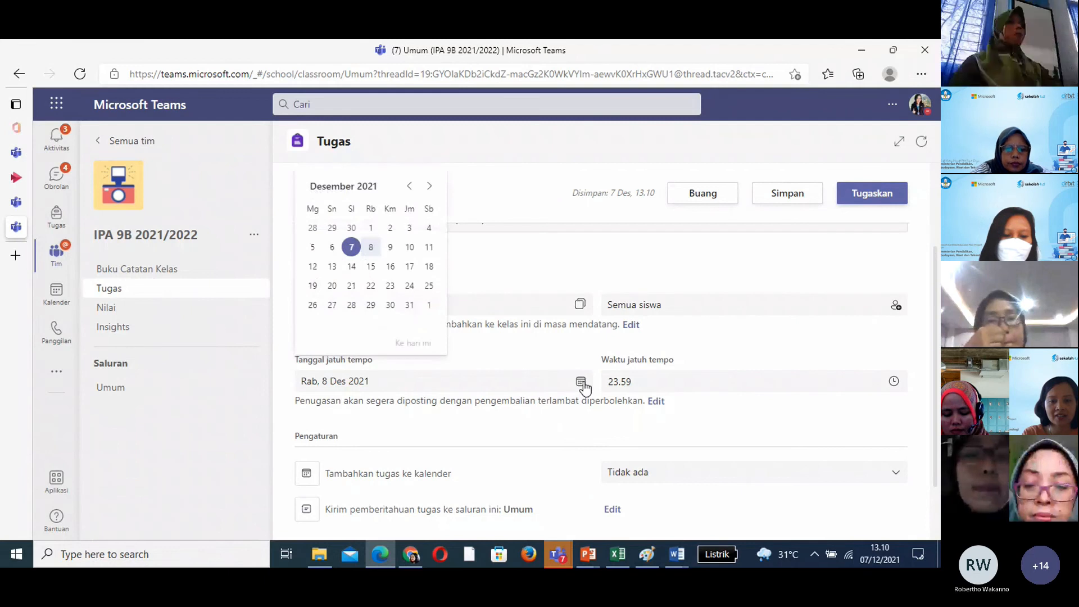
left_click(570, 420)
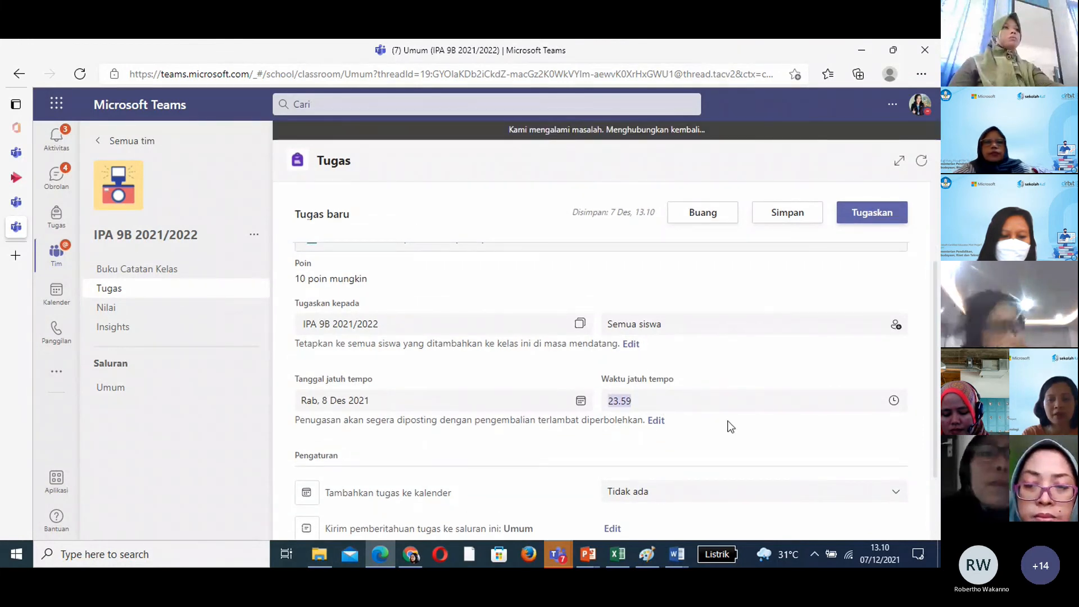
left_click(894, 410)
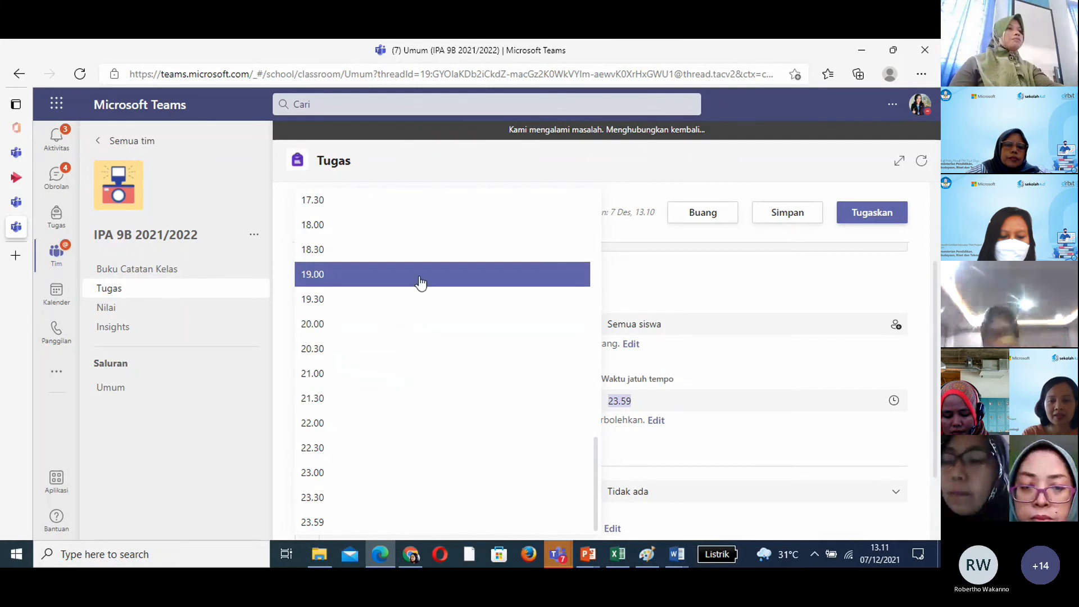
left_click(665, 434)
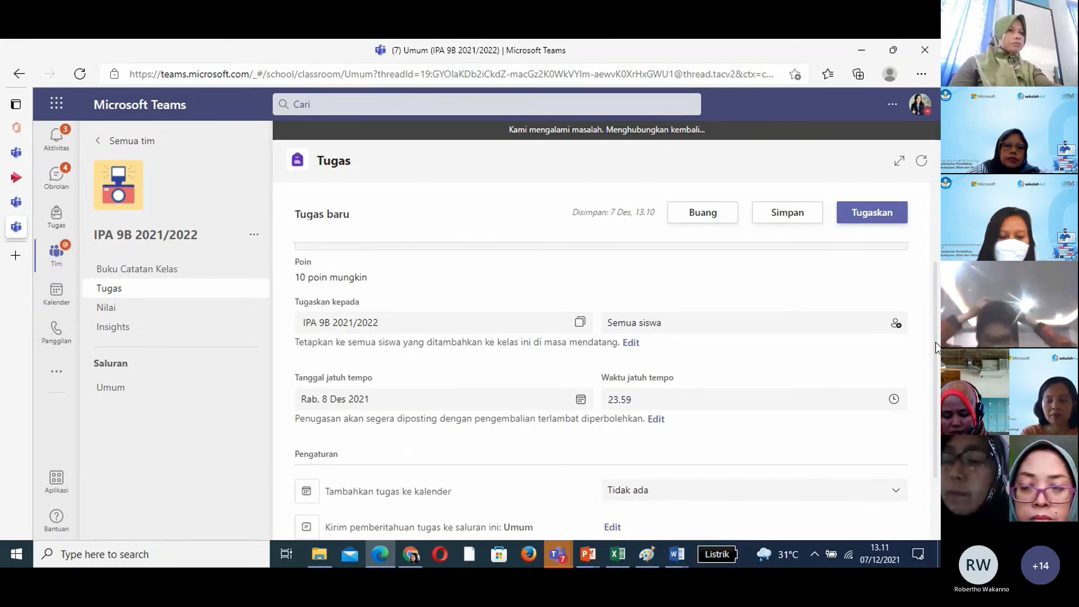
- View the channel choices for the quiz's assignment notification and leave the current channel selected
scroll(937, 364, "down", 1)
scroll(938, 366, "down", 2)
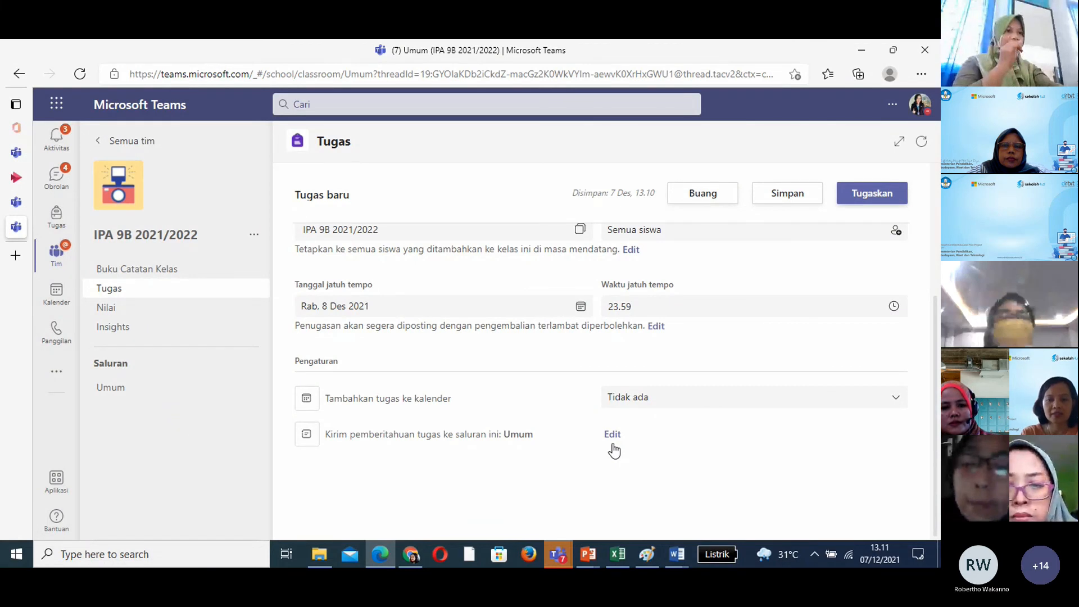
left_click(612, 436)
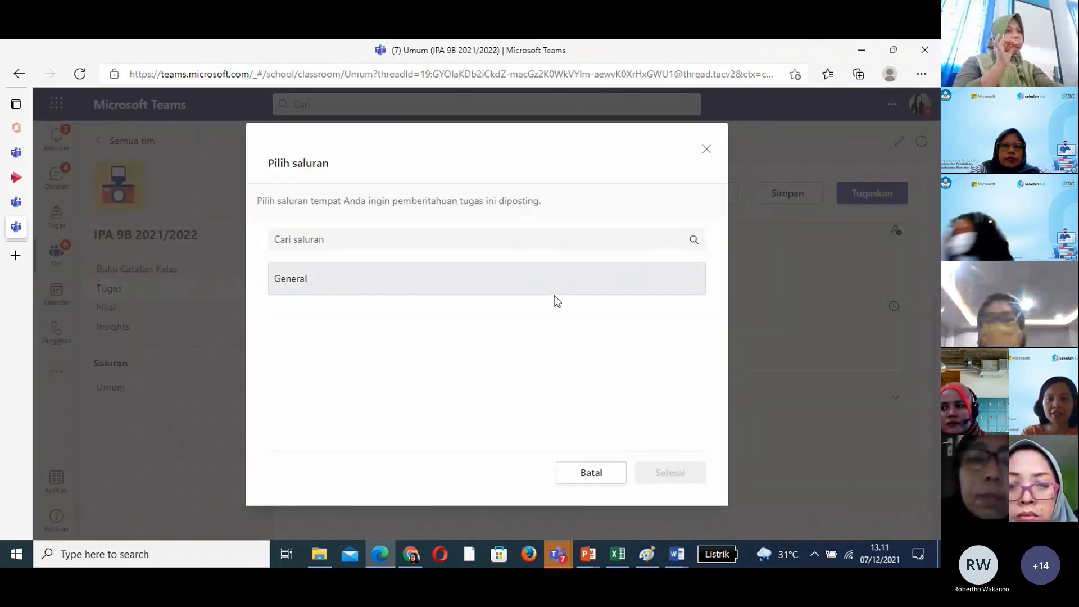
left_click(706, 152)
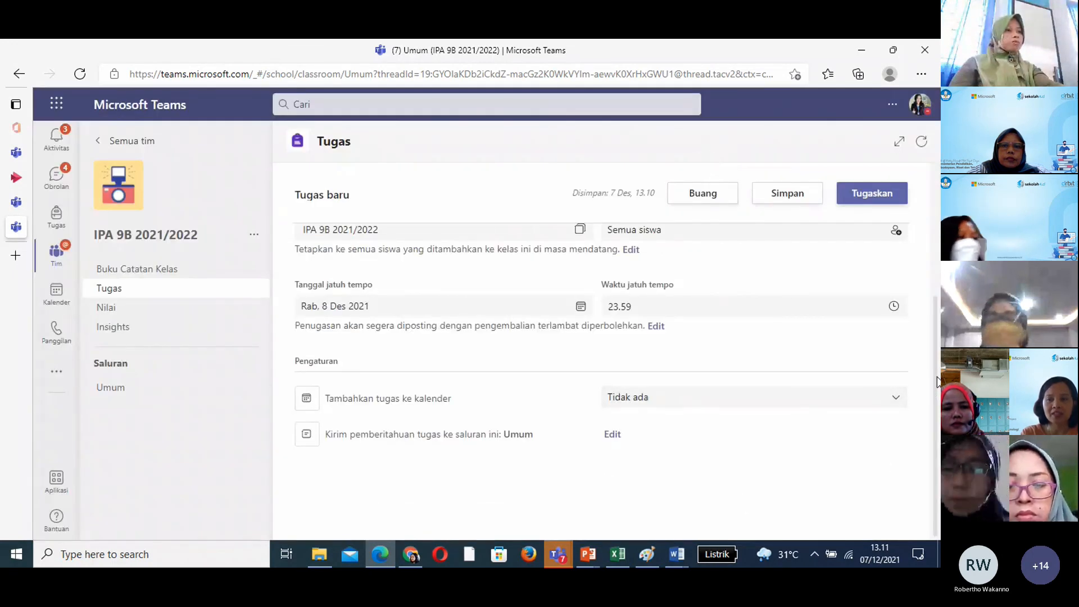
- Leave the instructions empty and assign the KUIS TATA SURYA quiz to the class
scroll(937, 383, "up", 4)
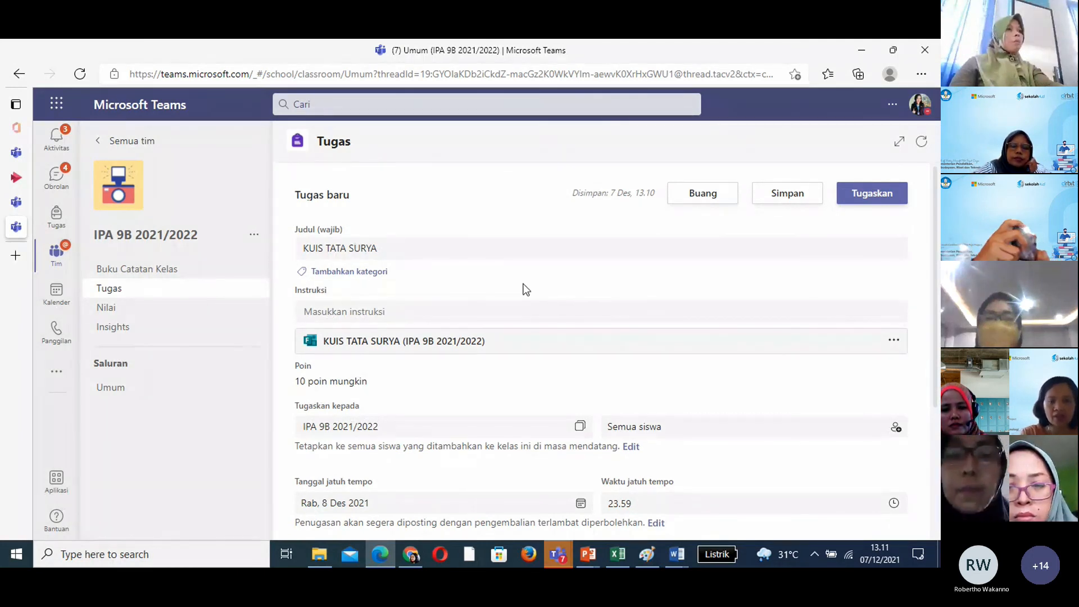
left_click(317, 314)
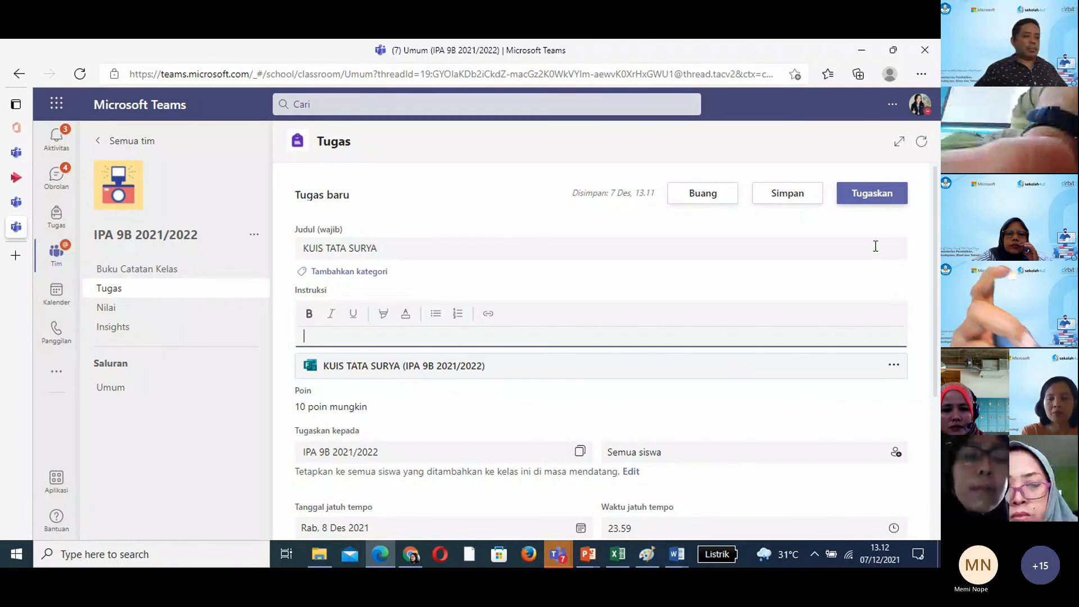
left_click(872, 198)
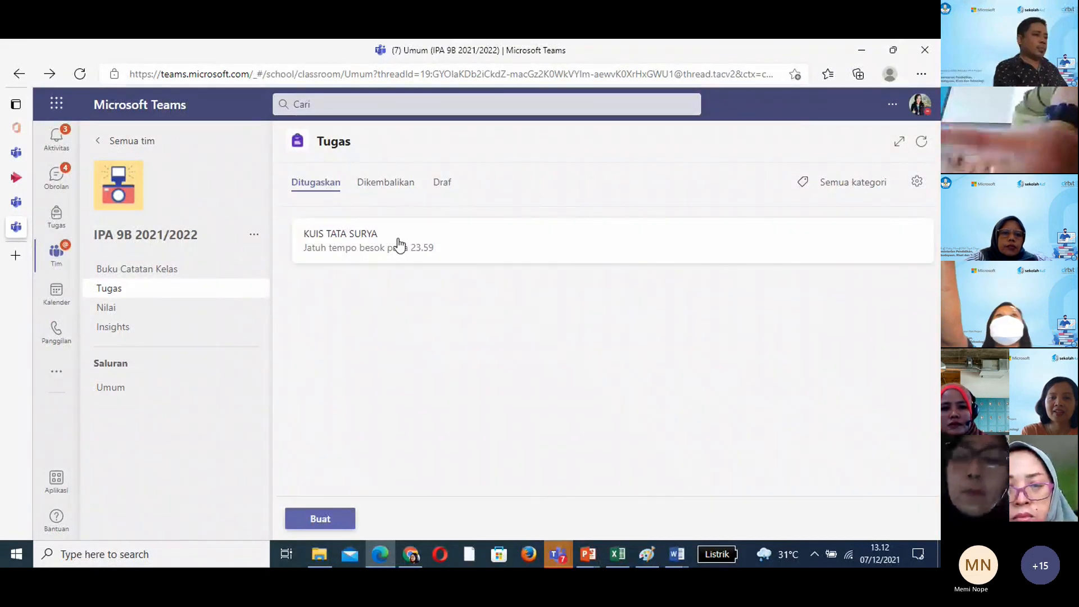
- Open the assigned KUIS TATA SURYA quiz and check the student's submission status
left_click(365, 253)
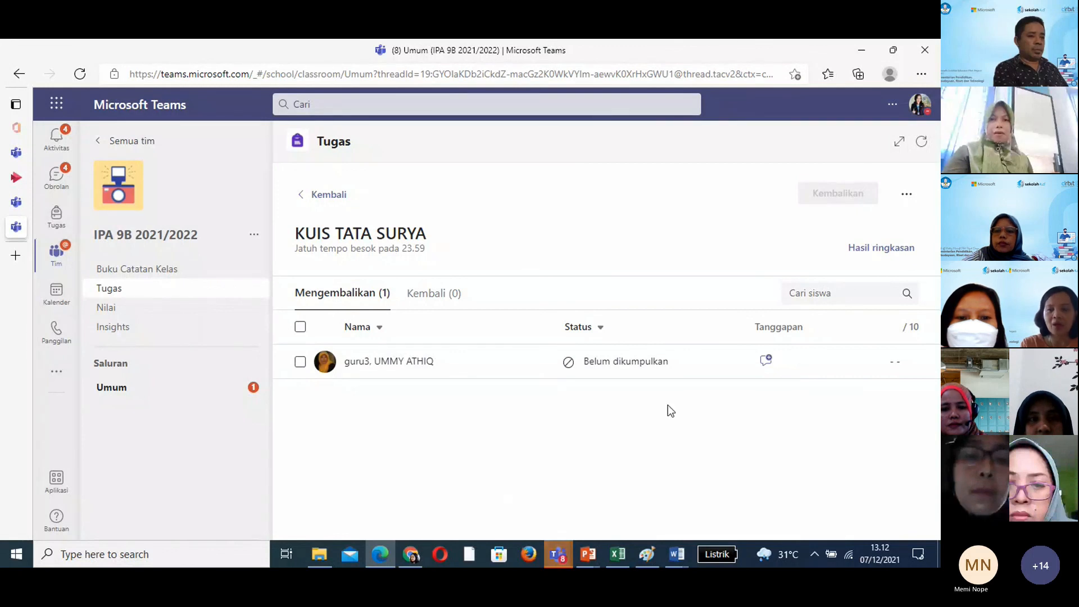
left_click_drag(938, 258, 940, 368)
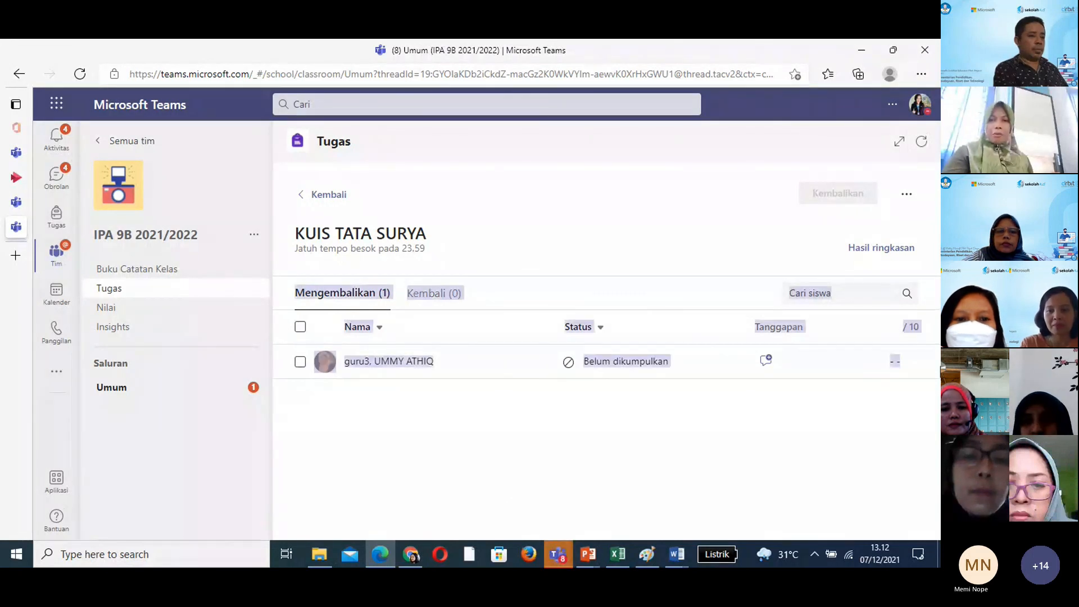
left_click(484, 438)
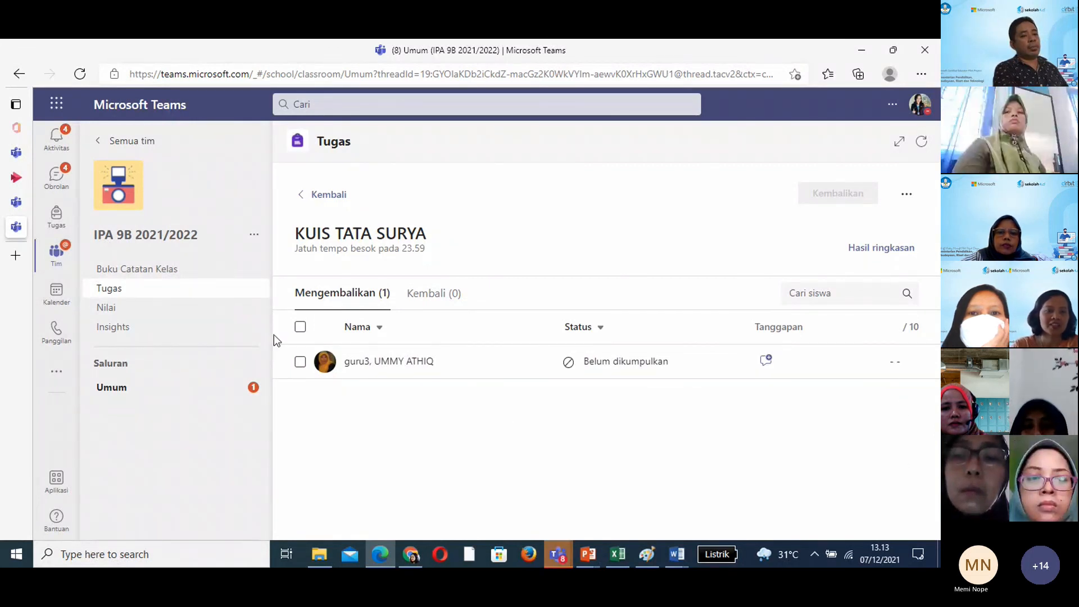
- In the training team's browser tab, close the open submission and look through the returned students' points for Tugas 2 Power Point Online & Stream
left_click(84, 150)
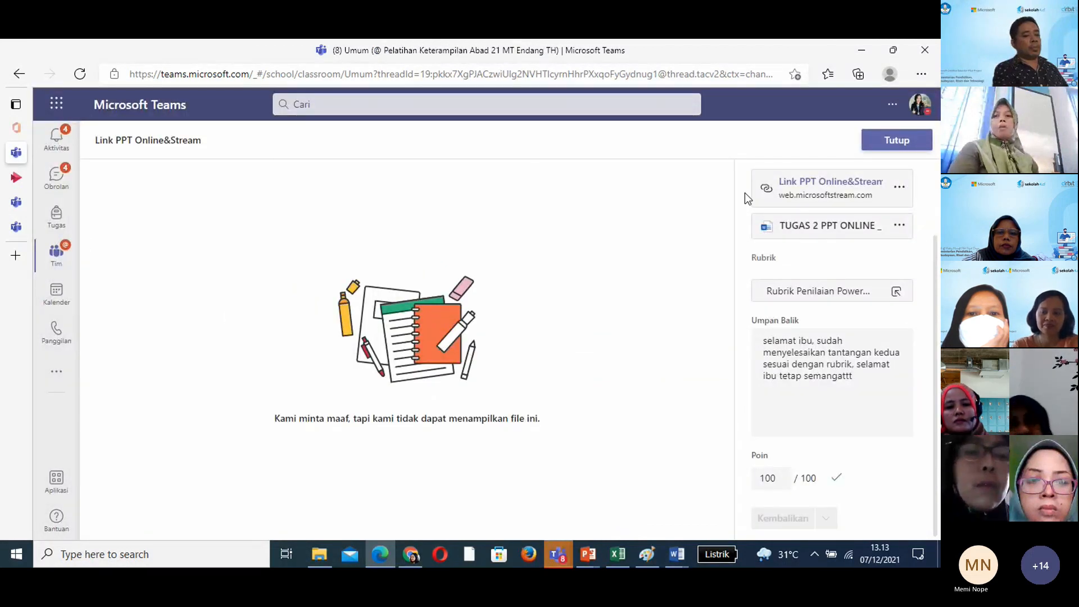
left_click(907, 143)
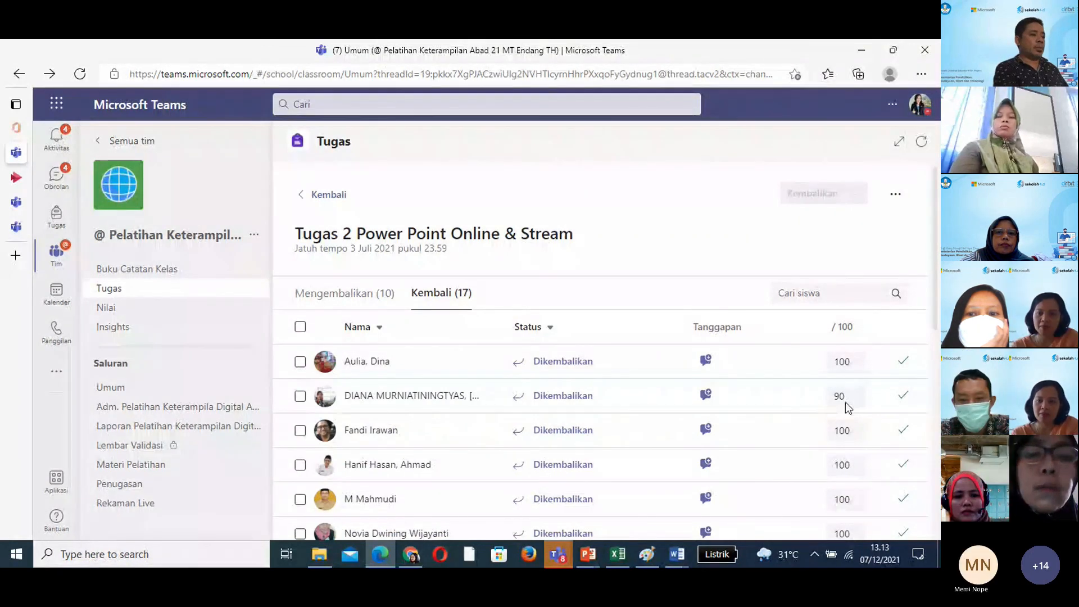
left_click_drag(936, 323, 934, 456)
left_click_drag(934, 376, 930, 305)
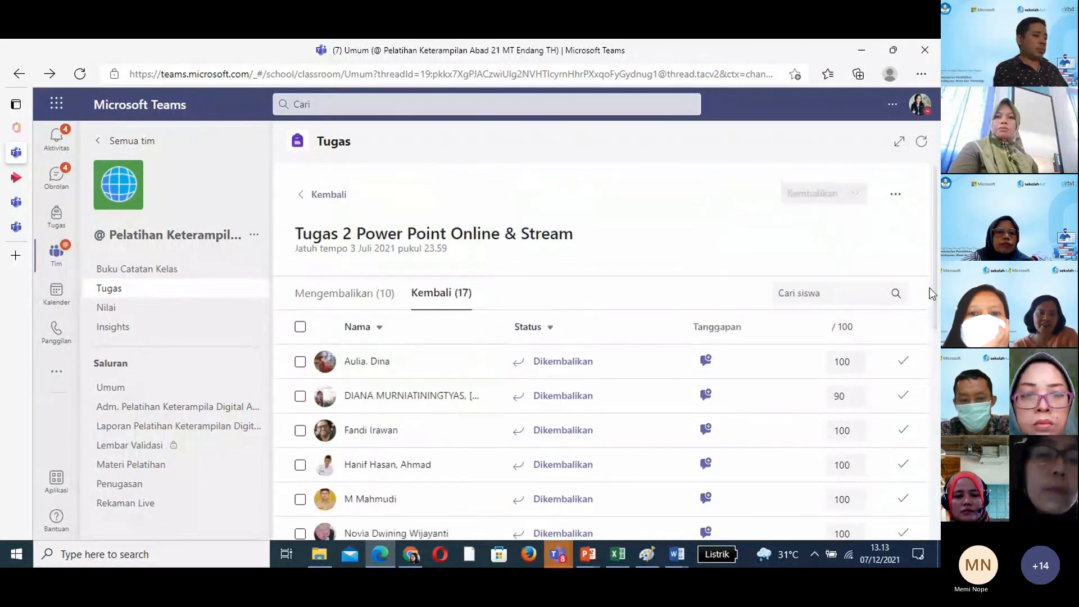